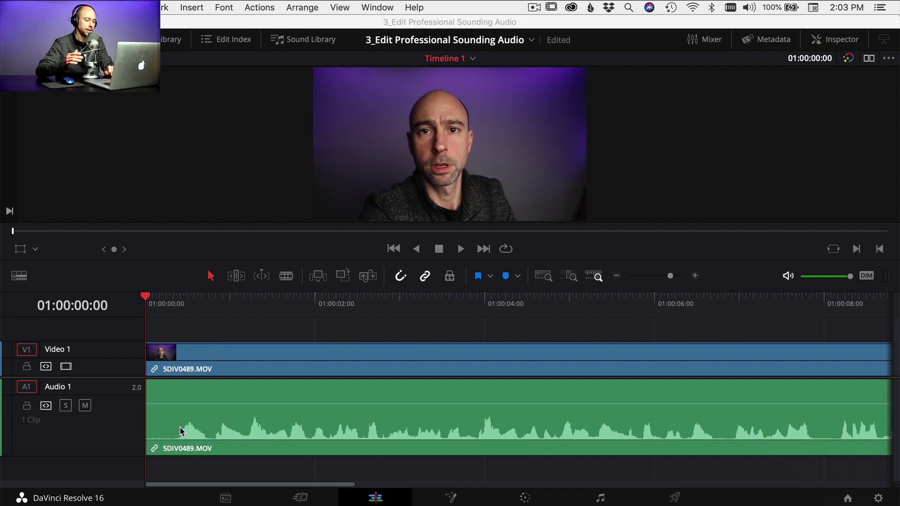
- Play back the unprocessed dialogue clip, then go to the Fairlight page
{"action": "key", "text": "space"}
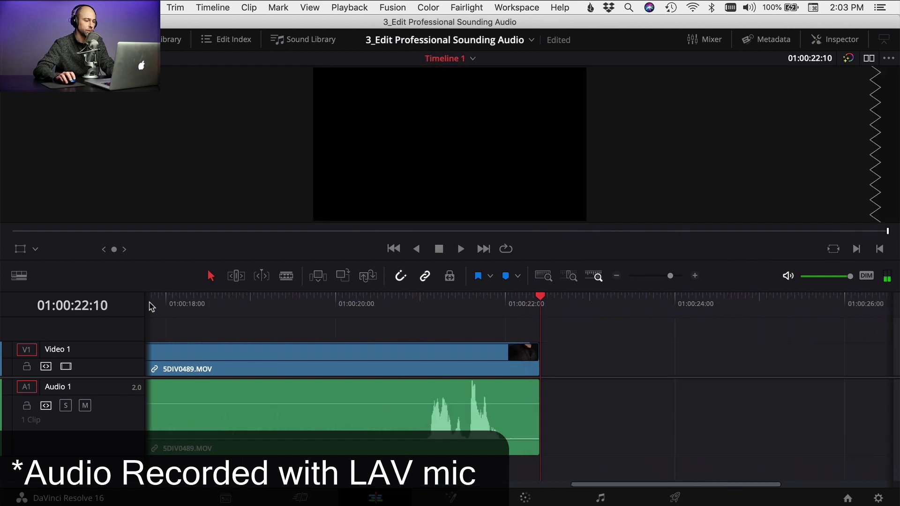
{"action": "key", "text": "Home"}
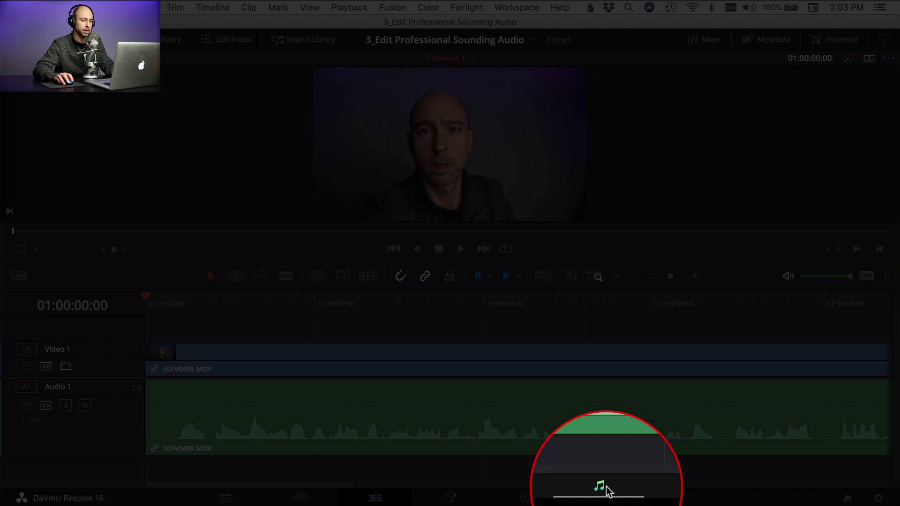
{"action": "left_click", "coordinate": [525, 497]}
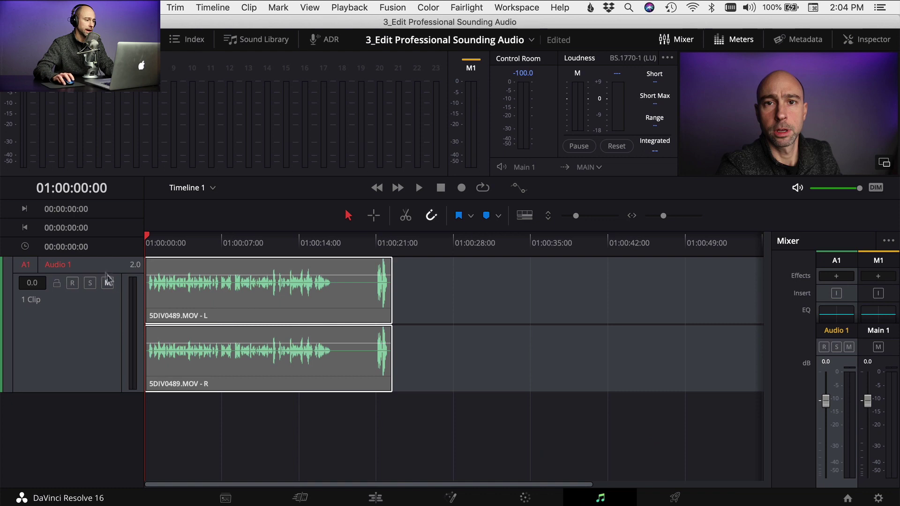
- Change the Audio 1 track type to Mono and select the main dialogue clip
{"action": "right_click", "coordinate": [92, 265]}
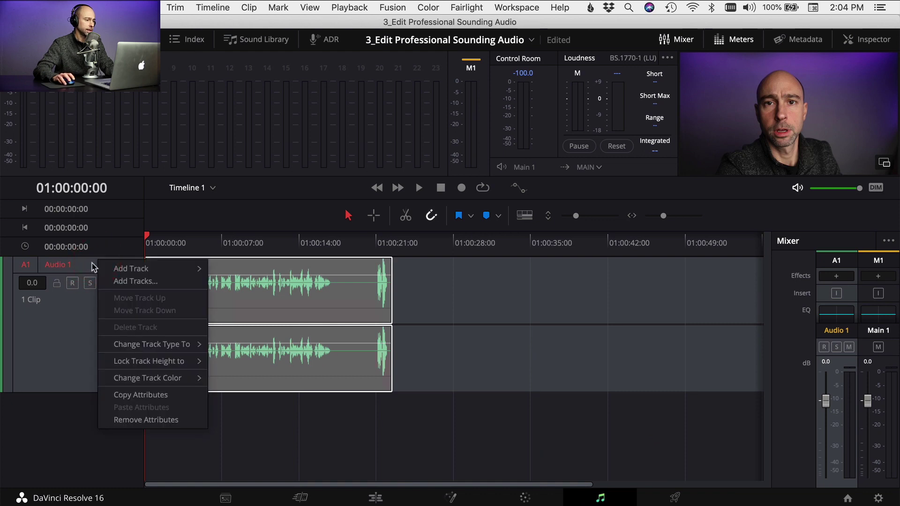
{"action": "mouse_move", "coordinate": [149, 351]}
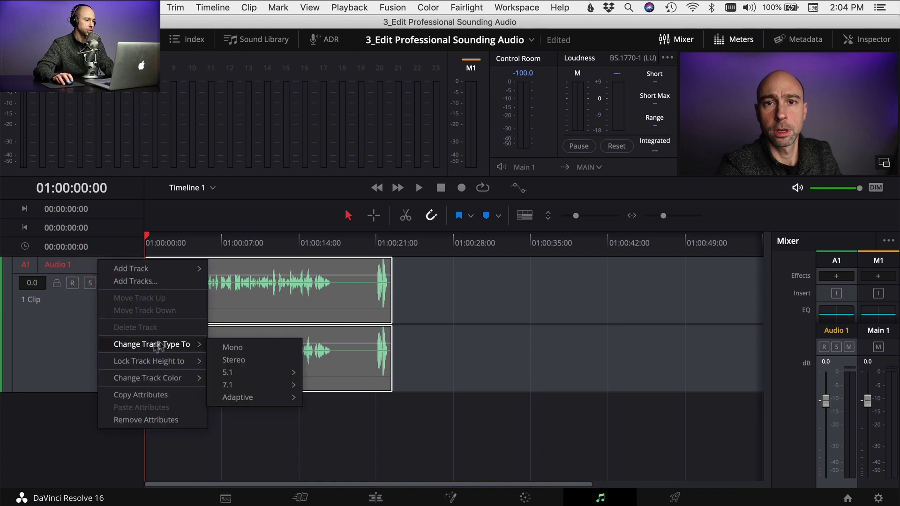
{"action": "left_click", "coordinate": [233, 347]}
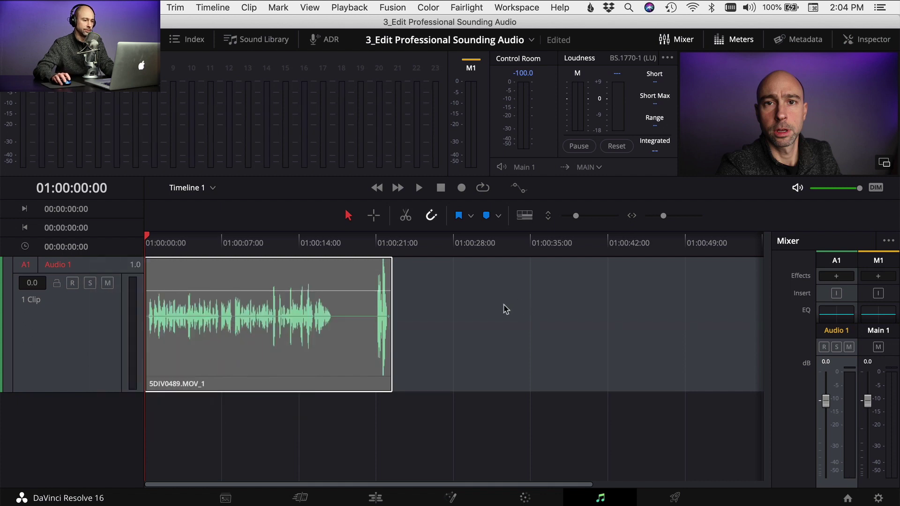
{"action": "left_click", "coordinate": [212, 321]}
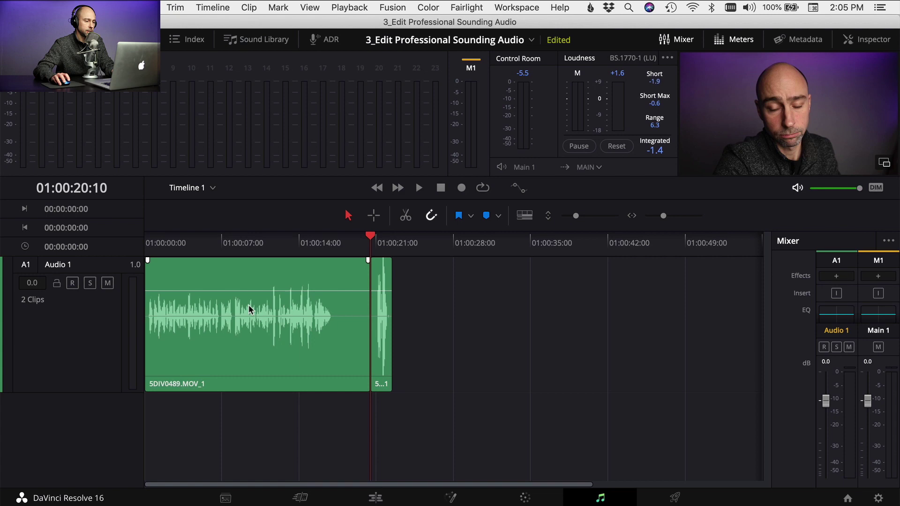
{"action": "left_click", "coordinate": [249, 308]}
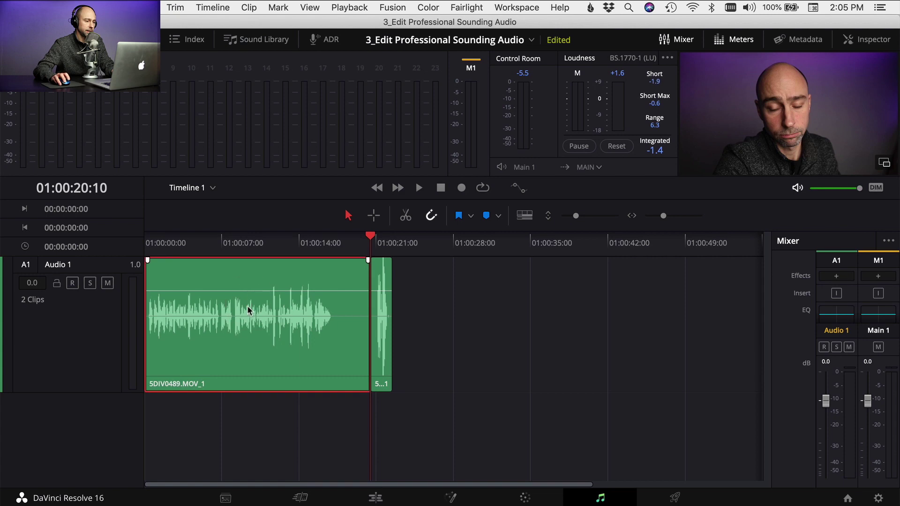
- Normalize the main dialogue clip's audio to a -9 dBFS Sample Peak Program target
{"action": "right_click", "coordinate": [249, 308]}
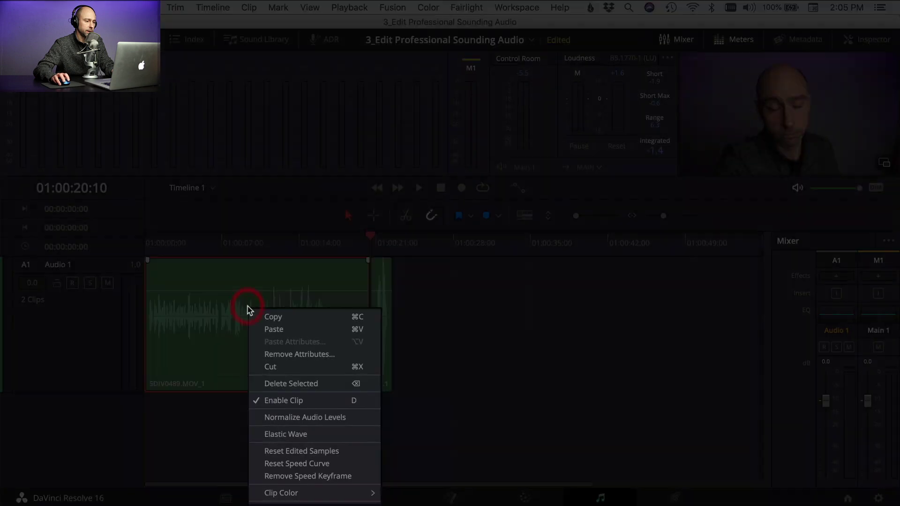
{"action": "left_click", "coordinate": [295, 419]}
{"action": "left_click", "coordinate": [262, 179]}
{"action": "left_click", "coordinate": [260, 190]}
{"action": "left_click", "coordinate": [248, 194]}
{"action": "type", "text": "-9"}
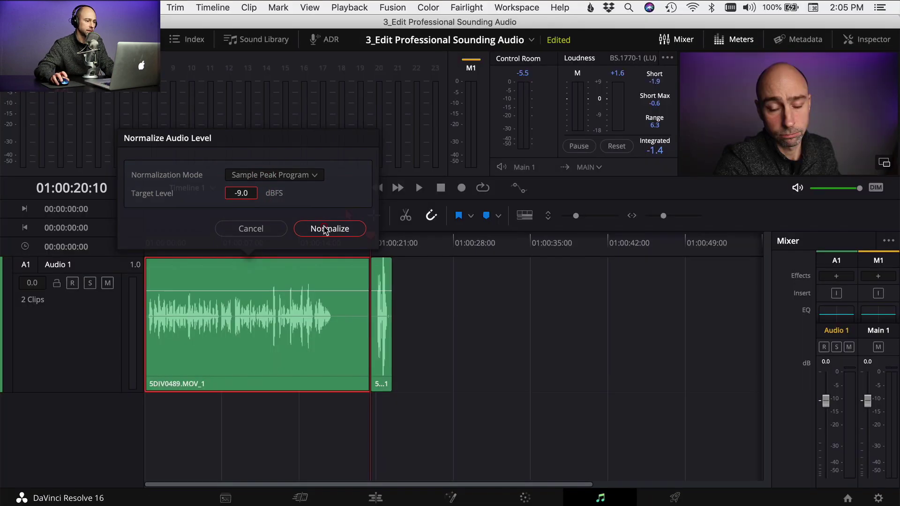
{"action": "left_click", "coordinate": [323, 228]}
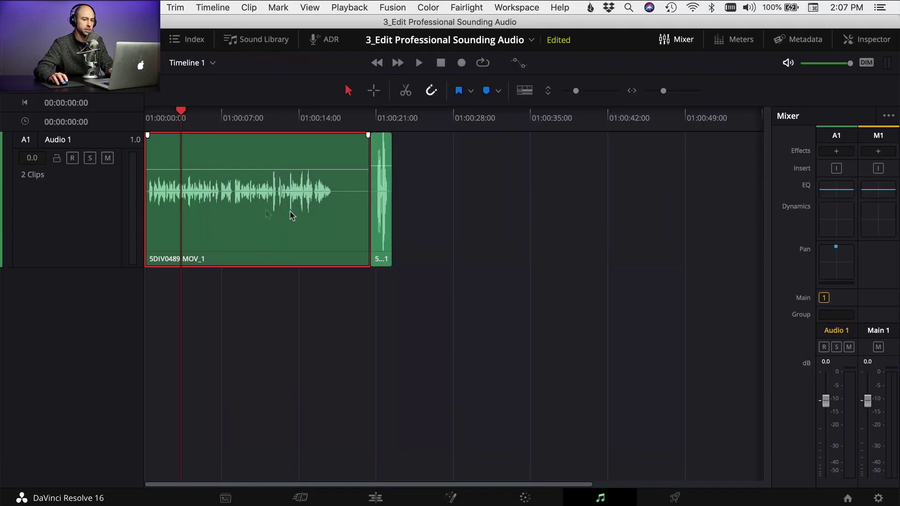
- Open Audio 1's Dynamics and raise the make-up gain to 5.0 dB while monitoring playback
{"action": "double_click", "coordinate": [837, 225]}
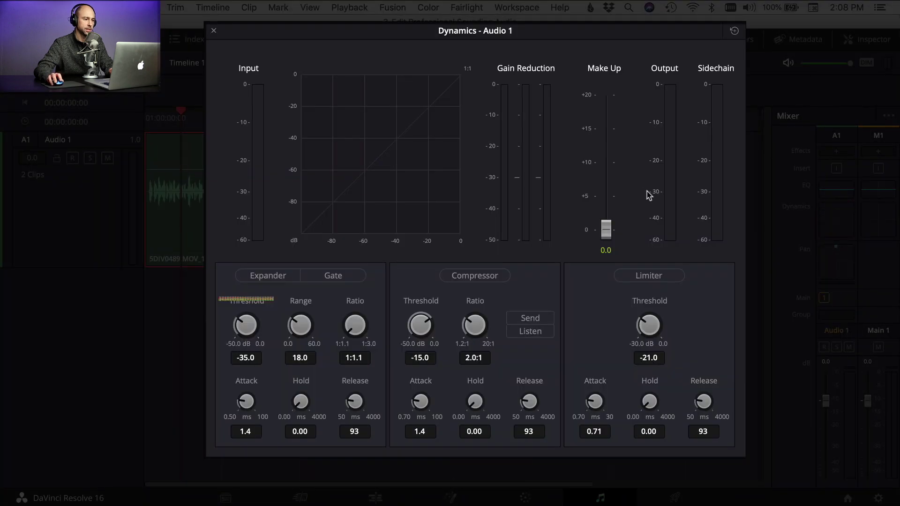
{"action": "key", "text": "space"}
{"action": "left_click_drag", "start_coordinate": [608, 231], "coordinate": [605, 206]}
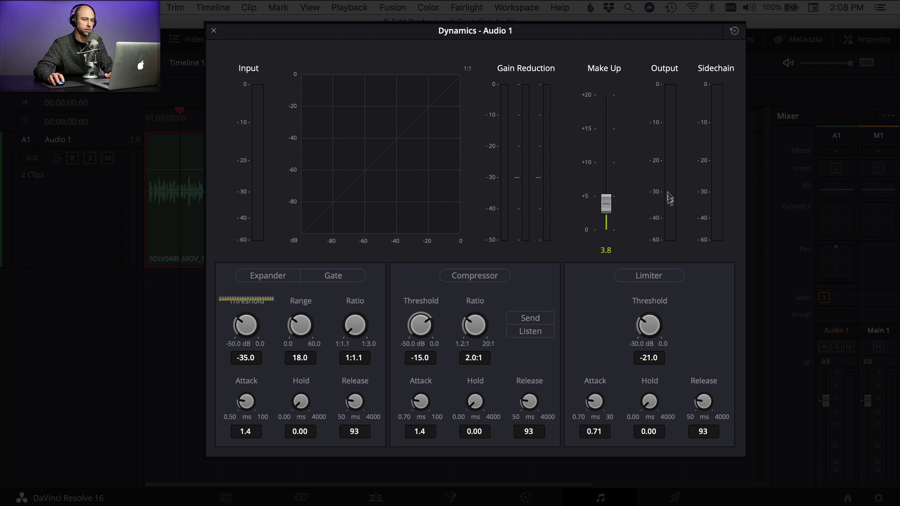
{"action": "key", "text": "space"}
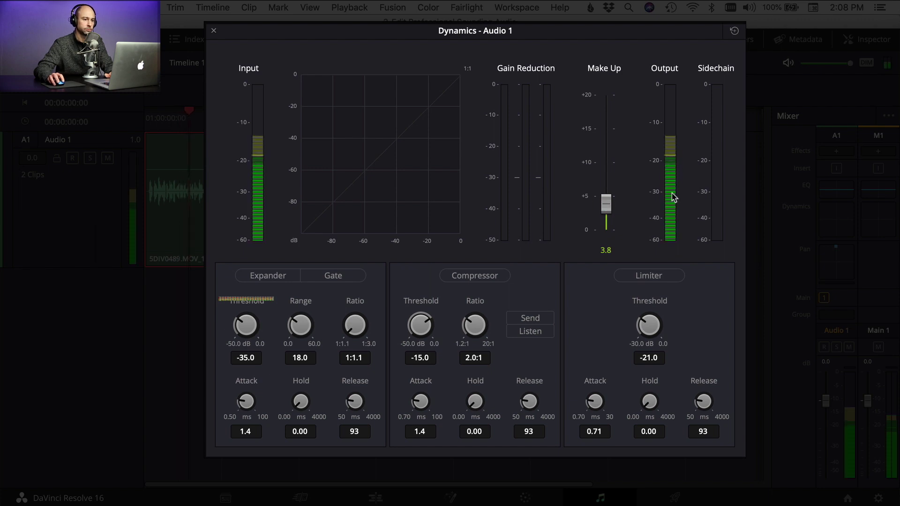
{"action": "left_click_drag", "start_coordinate": [608, 204], "coordinate": [608, 196]}
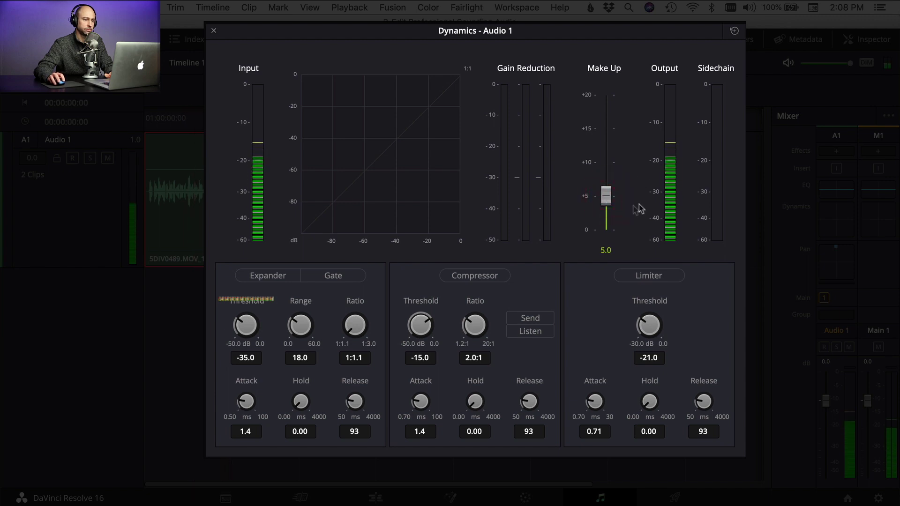
- Enable the compressor at a -21.3 dB threshold and turn on its sidechain Send
{"action": "left_click", "coordinate": [461, 278]}
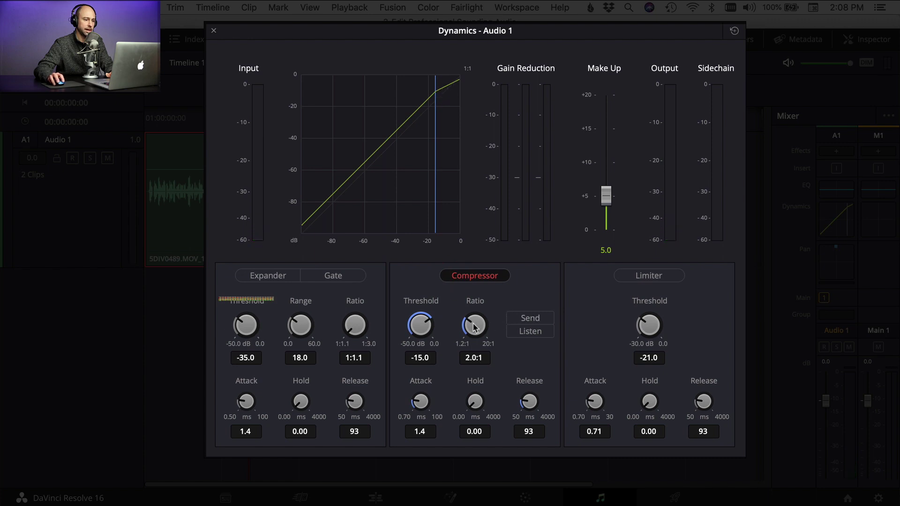
{"action": "mouse_move", "coordinate": [419, 327]}
{"action": "left_mouse_down"}
{"action": "mouse_move", "coordinate": [379, 329]}
{"action": "mouse_move", "coordinate": [431, 325]}
{"action": "left_mouse_up"}
{"action": "key", "text": "space"}
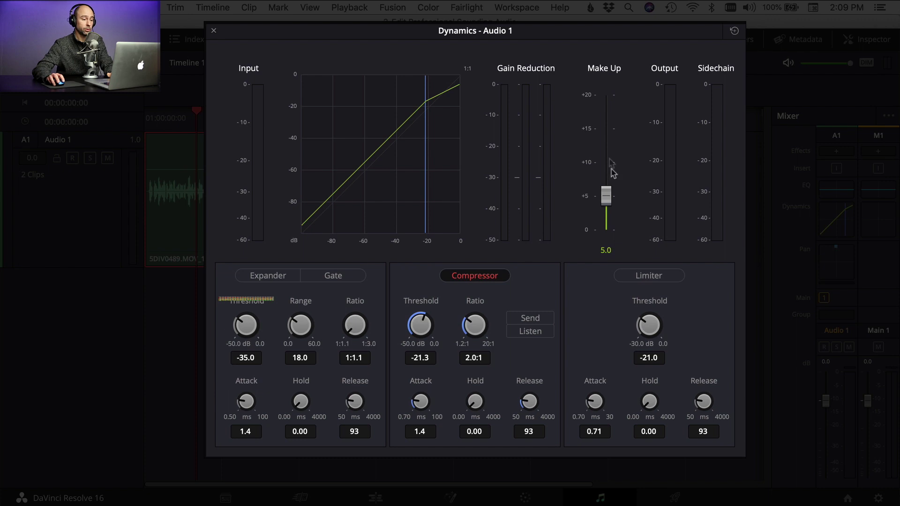
{"action": "left_click", "coordinate": [535, 319]}
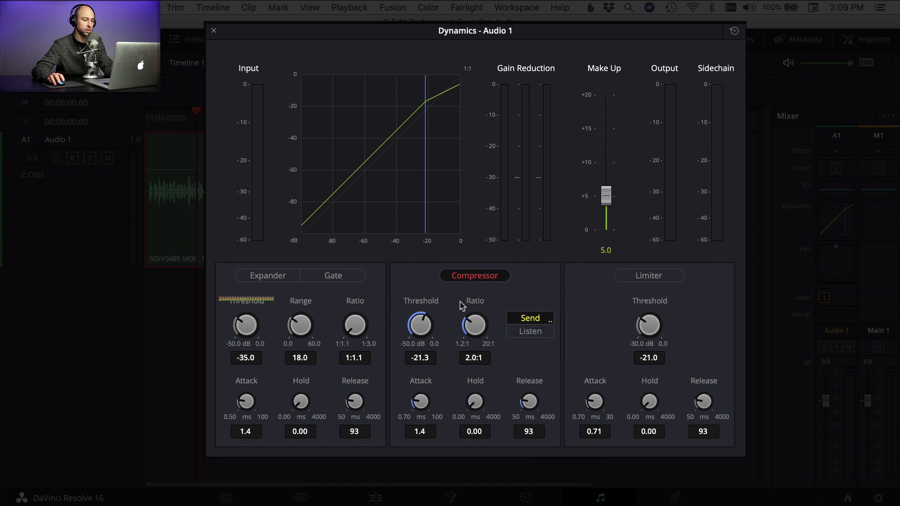
- Turn on the Expander and switch it to Gate in Audio 1's dynamics
{"action": "left_click", "coordinate": [270, 278]}
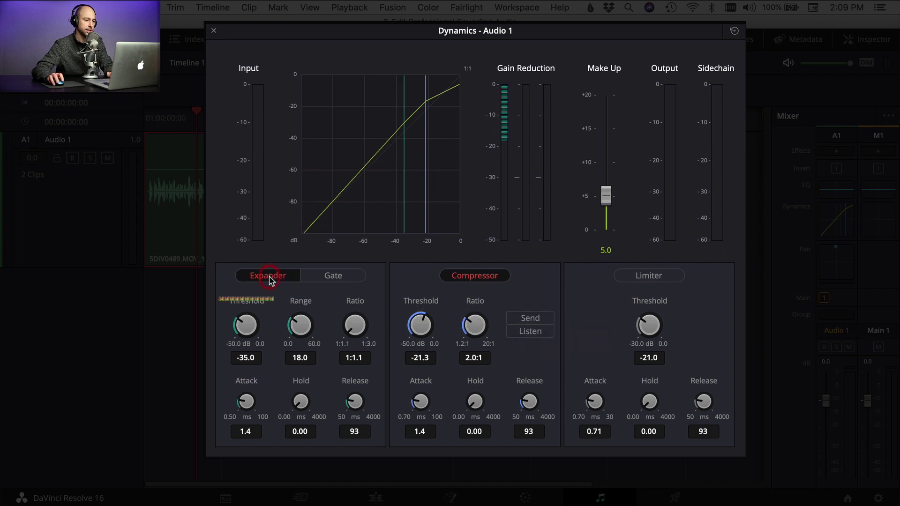
{"action": "left_click", "coordinate": [322, 279]}
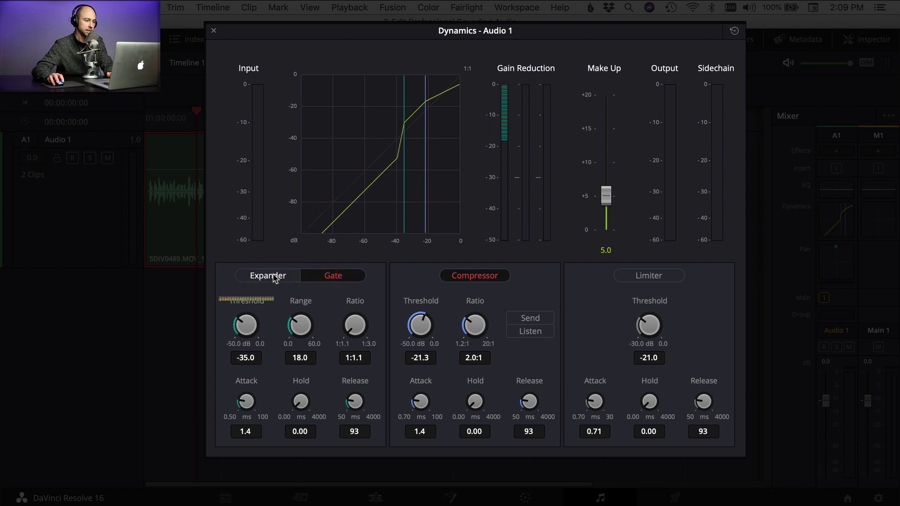
{"action": "left_click_drag", "start_coordinate": [401, 31], "coordinate": [610, 23]}
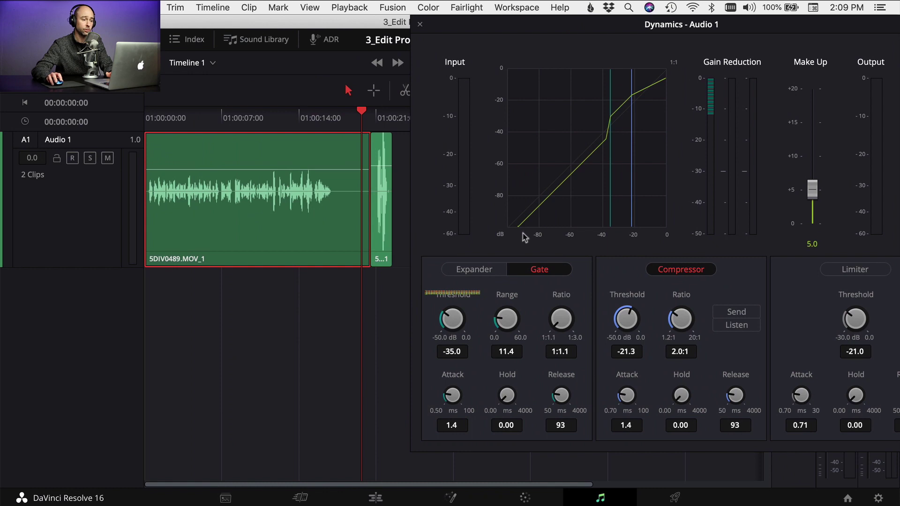
- Play the dialogue with the gate toggled off and on to compare, then close Dynamics
{"action": "left_click", "coordinate": [334, 118]}
{"action": "key", "text": "space"}
{"action": "left_click", "coordinate": [538, 270]}
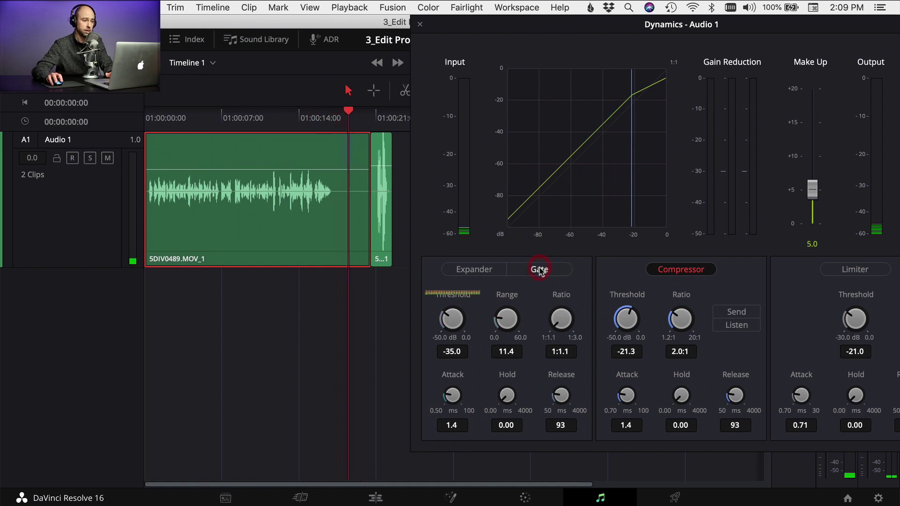
{"action": "left_click", "coordinate": [541, 271]}
{"action": "key", "text": "space"}
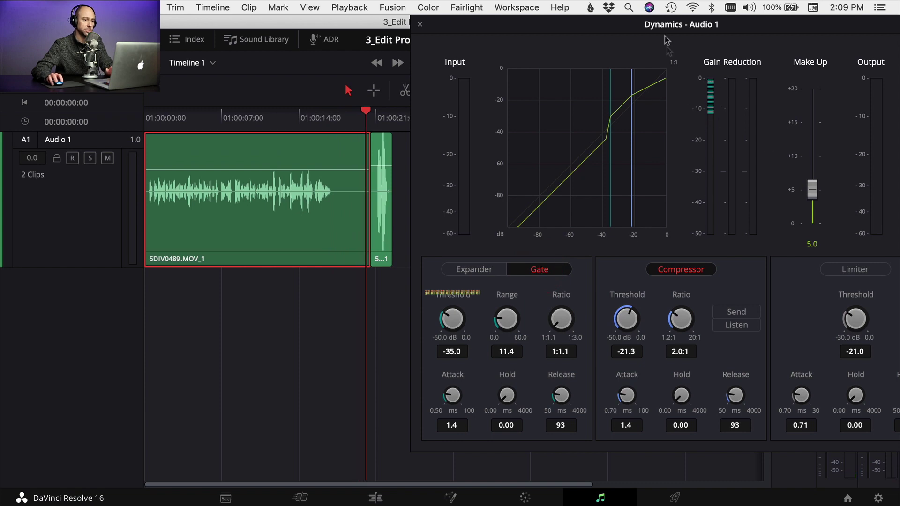
{"action": "left_click", "coordinate": [146, 118]}
{"action": "left_click_drag", "start_coordinate": [422, 24], "coordinate": [114, 24]}
{"action": "key", "text": "super+w"}
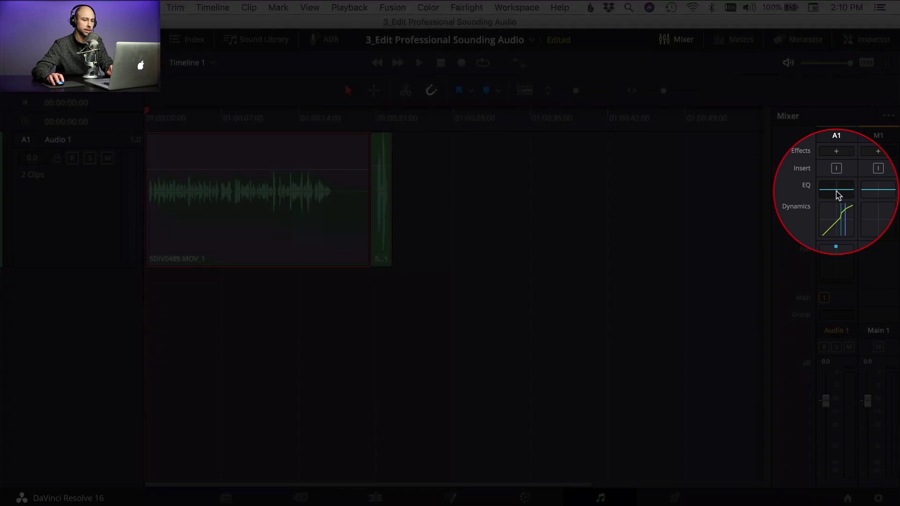
- Enable the low-cut band at about 100 Hz and the high-cut band in Audio 1's equalizer
{"action": "left_click", "coordinate": [838, 192]}
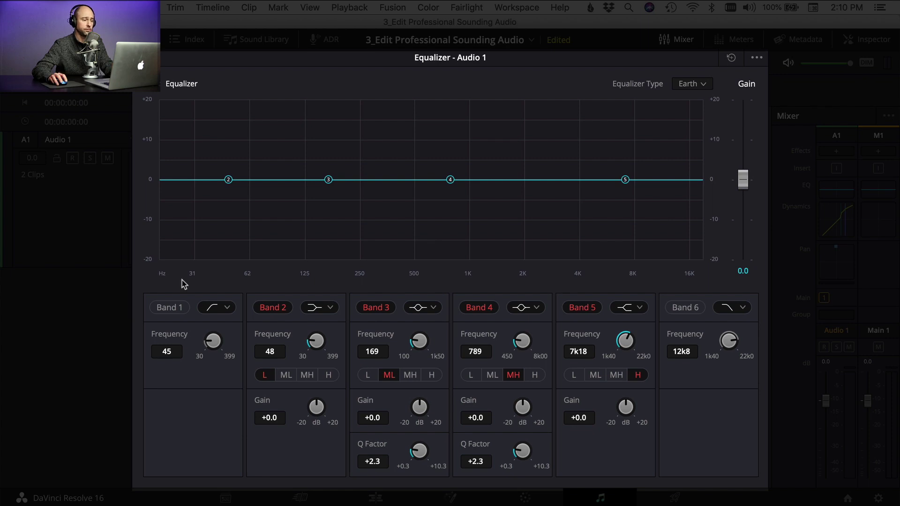
{"action": "left_click", "coordinate": [169, 308]}
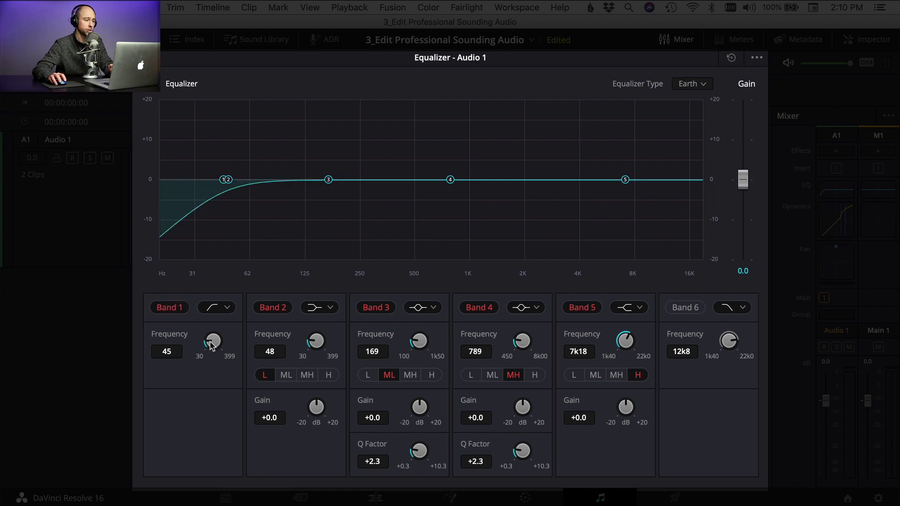
{"action": "left_click_drag", "start_coordinate": [210, 346], "coordinate": [264, 346]}
{"action": "left_click", "coordinate": [685, 309]}
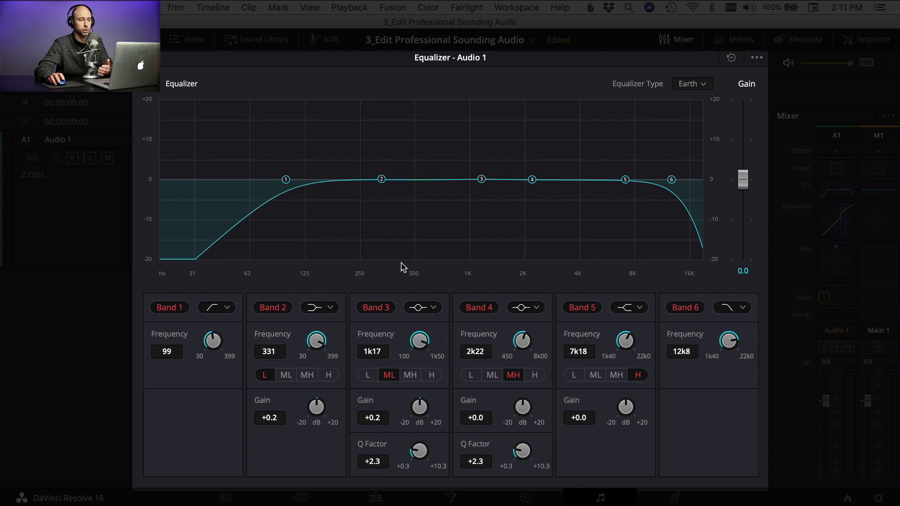
- Make band 2 a bell with Q 10.2 and +20 dB gain, swept to about 281 Hz
{"action": "left_click_drag", "start_coordinate": [381, 179], "coordinate": [379, 179]}
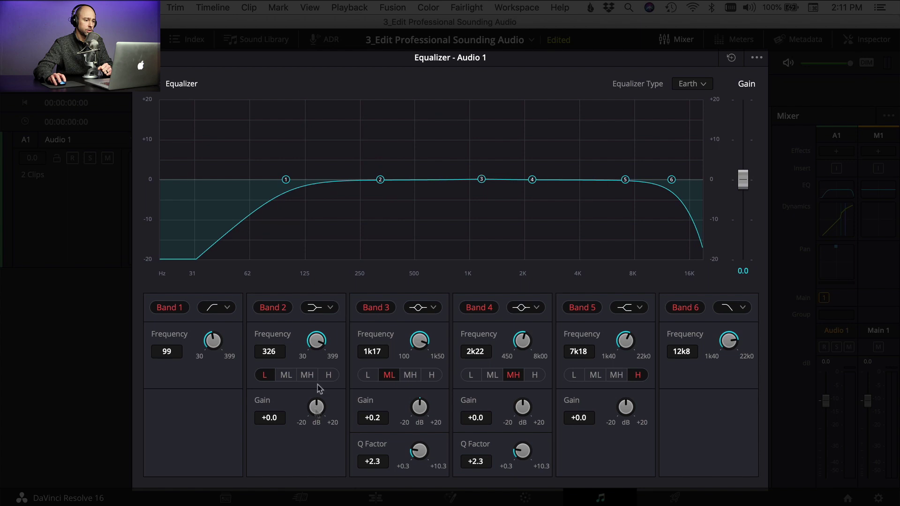
{"action": "left_click", "coordinate": [315, 307]}
{"action": "left_click", "coordinate": [321, 339]}
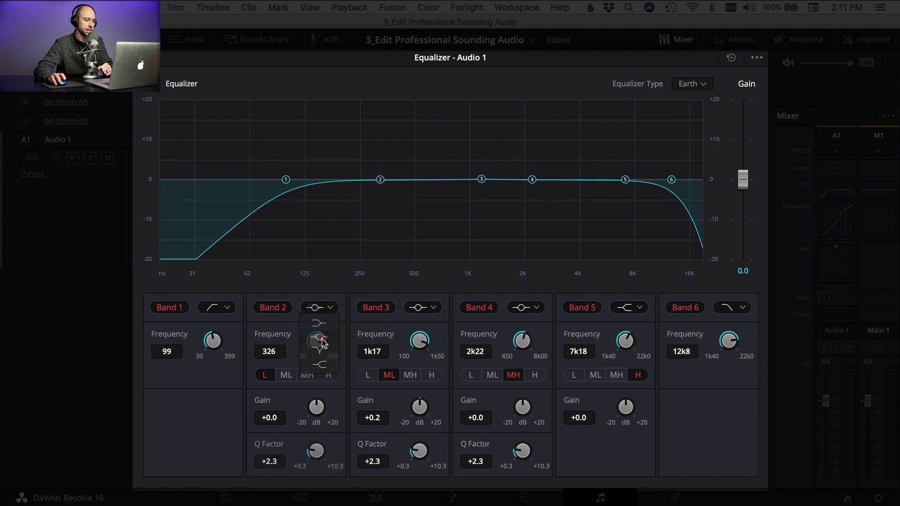
{"action": "left_click_drag", "start_coordinate": [315, 452], "coordinate": [442, 439]}
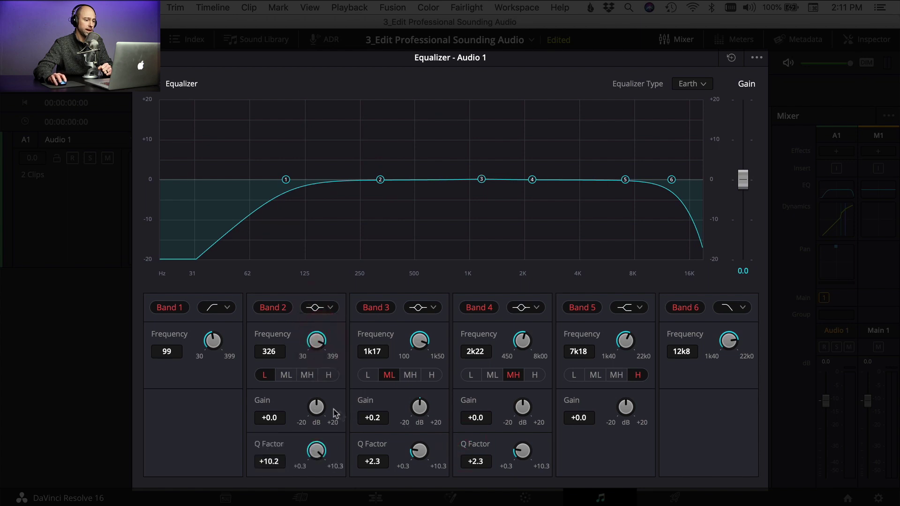
{"action": "left_click_drag", "start_coordinate": [309, 414], "coordinate": [458, 255]}
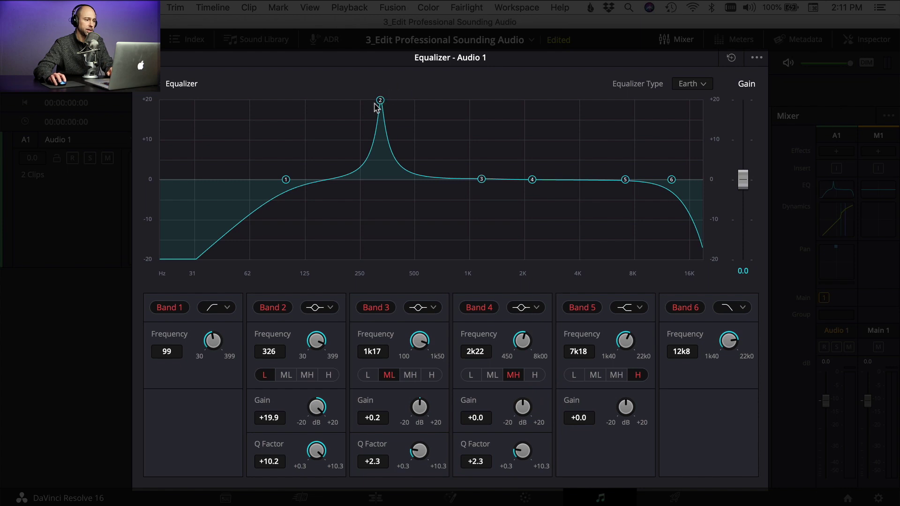
{"action": "mouse_move", "coordinate": [380, 104]}
{"action": "left_mouse_down"}
{"action": "mouse_move", "coordinate": [368, 94]}
{"action": "mouse_move", "coordinate": [325, 96]}
{"action": "mouse_move", "coordinate": [394, 94]}
{"action": "mouse_move", "coordinate": [363, 94]}
{"action": "mouse_move", "coordinate": [371, 92]}
{"action": "left_mouse_up"}
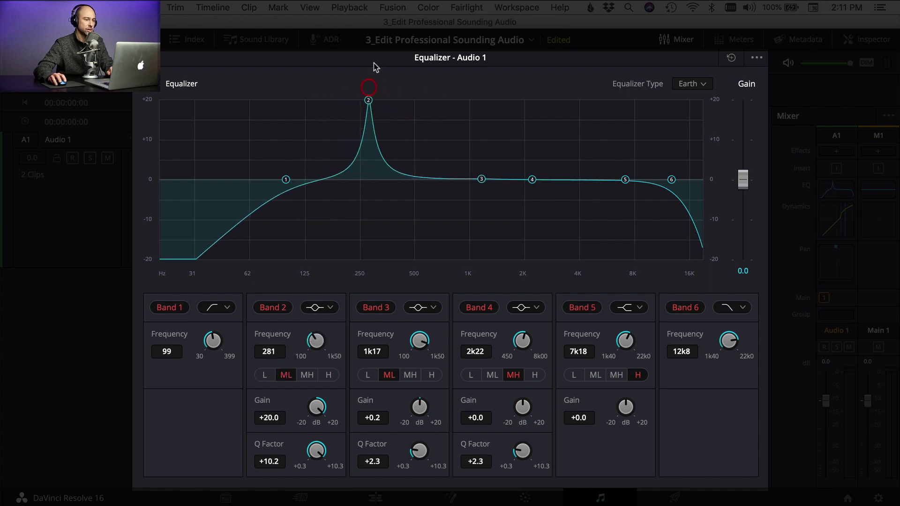
{"action": "left_click", "coordinate": [480, 57]}
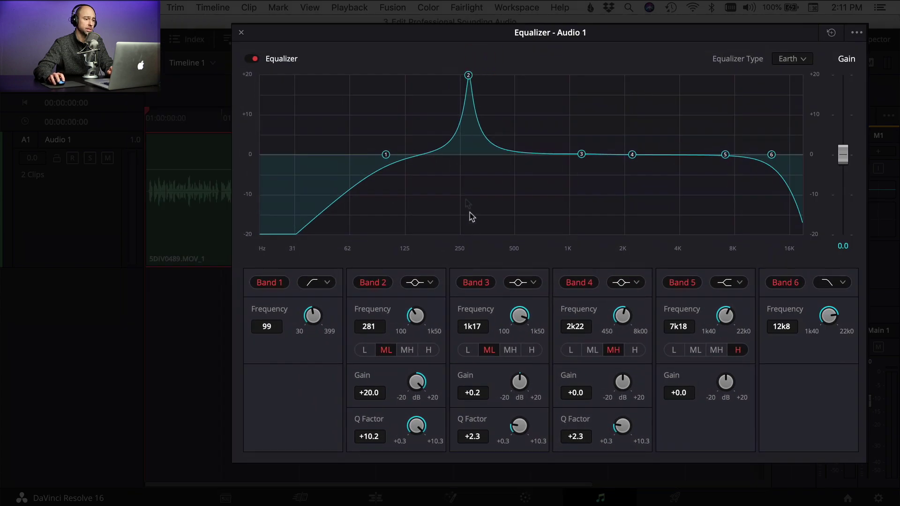
- While playing, sweep band 2 to 379 Hz and turn its boost into a narrow cut of about -7 dB
{"action": "key", "text": "space"}
{"action": "left_click_drag", "start_coordinate": [468, 76], "coordinate": [491, 74]}
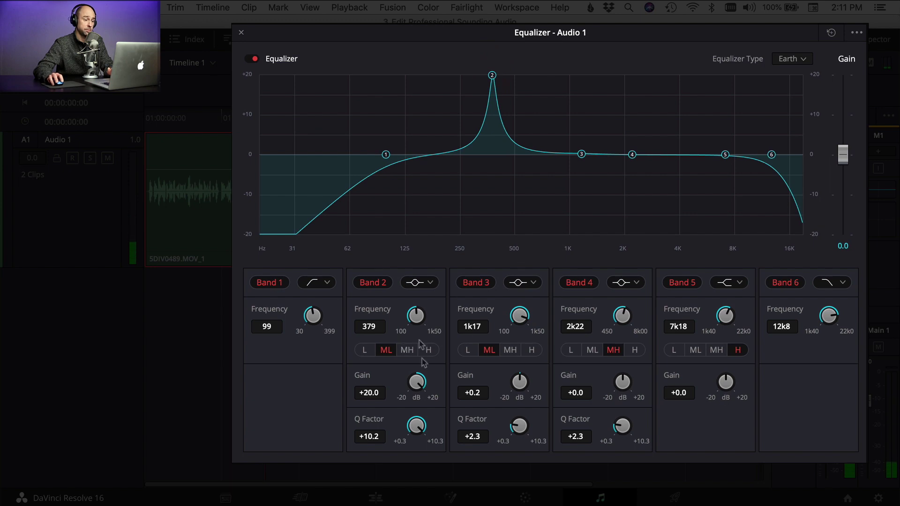
{"action": "left_click_drag", "start_coordinate": [418, 382], "coordinate": [282, 400]}
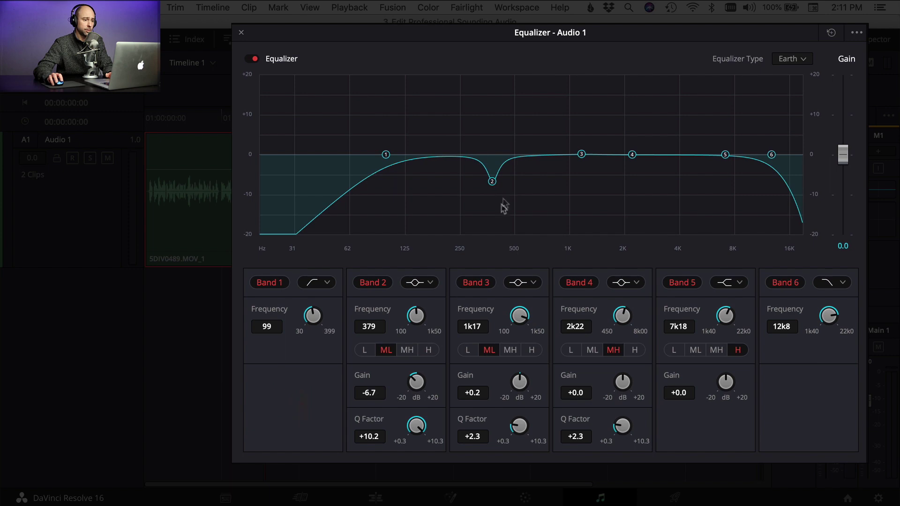
{"action": "left_click_drag", "start_coordinate": [491, 185], "coordinate": [490, 184]}
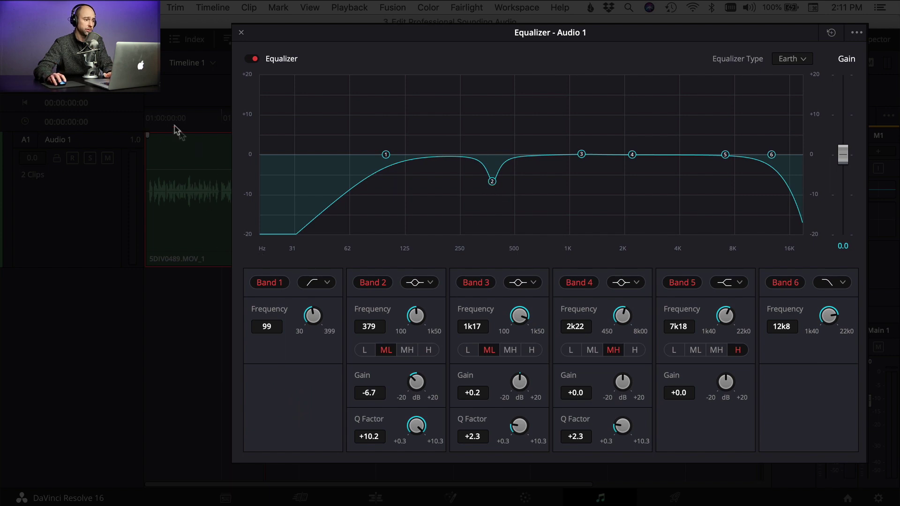
{"action": "key", "text": "space"}
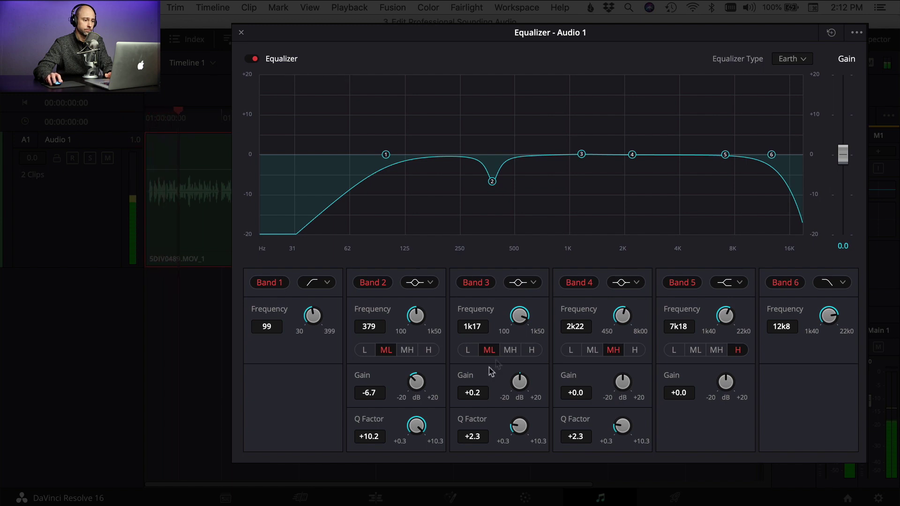
{"action": "left_click_drag", "start_coordinate": [415, 427], "coordinate": [395, 437]}
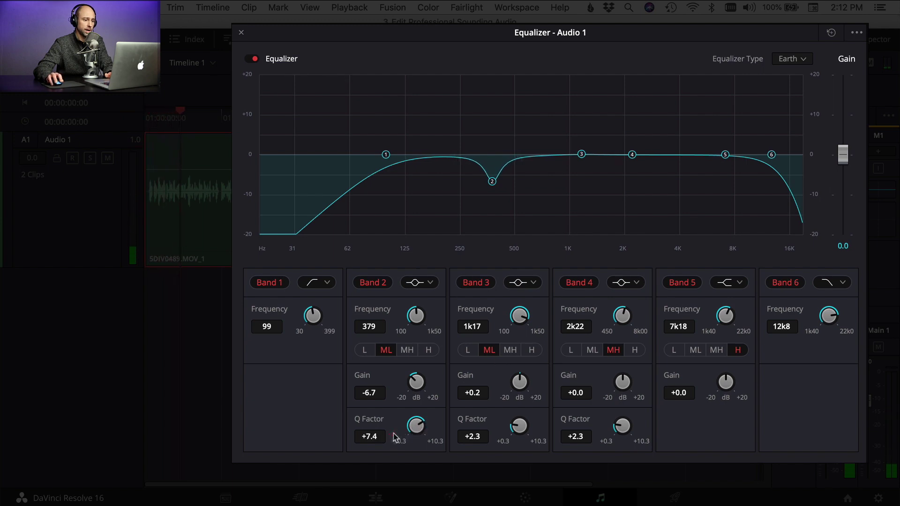
{"action": "left_click_drag", "start_coordinate": [420, 374], "coordinate": [369, 232]}
{"action": "key", "text": "space"}
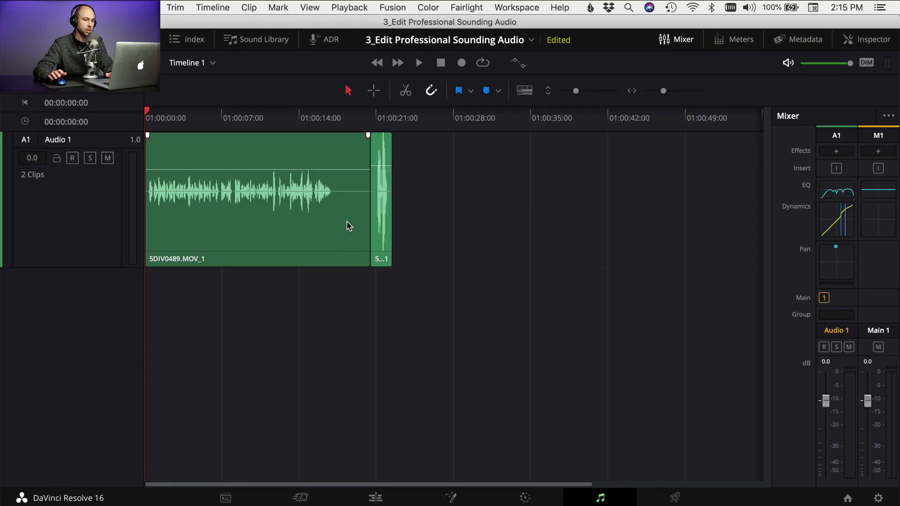
- Add a FairlightFX Multiband Compressor to Audio 1 and set its master gain to 3.6 during playback
{"action": "left_click", "coordinate": [837, 151]}
{"action": "mouse_move", "coordinate": [838, 165]}
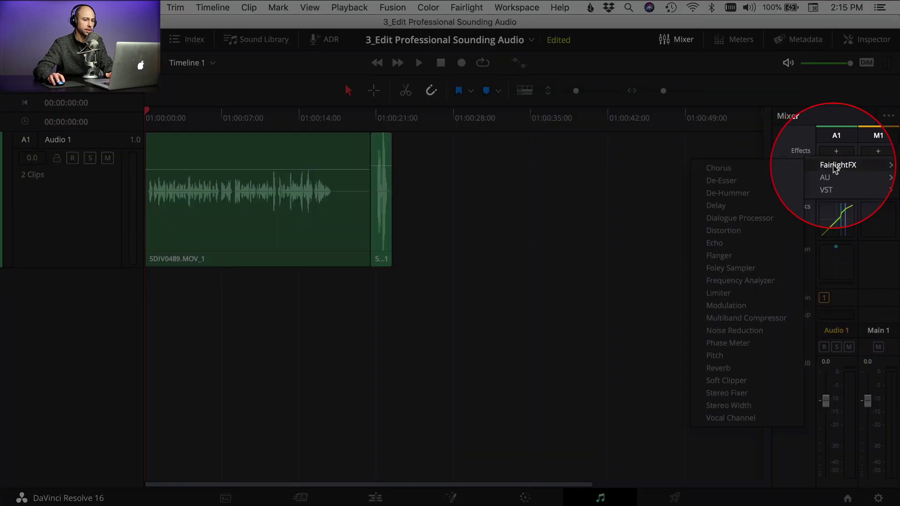
{"action": "left_click", "coordinate": [749, 319]}
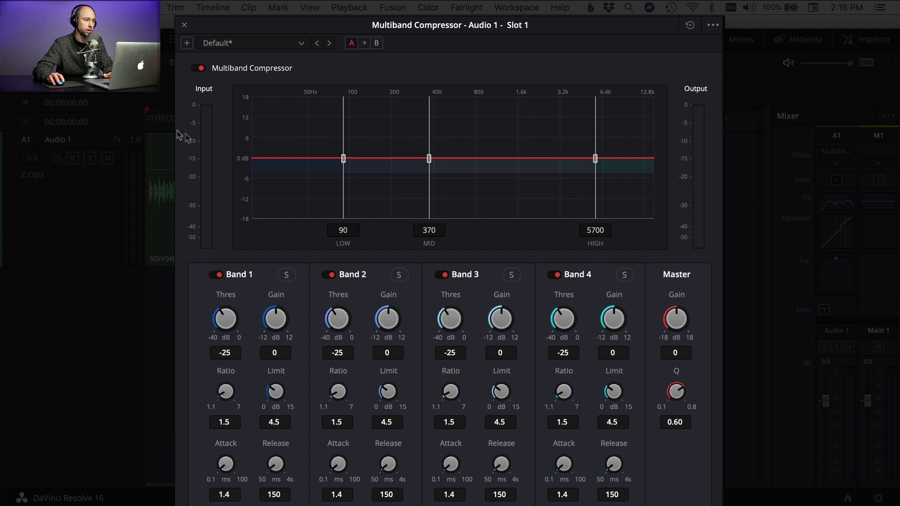
{"action": "key", "text": "space"}
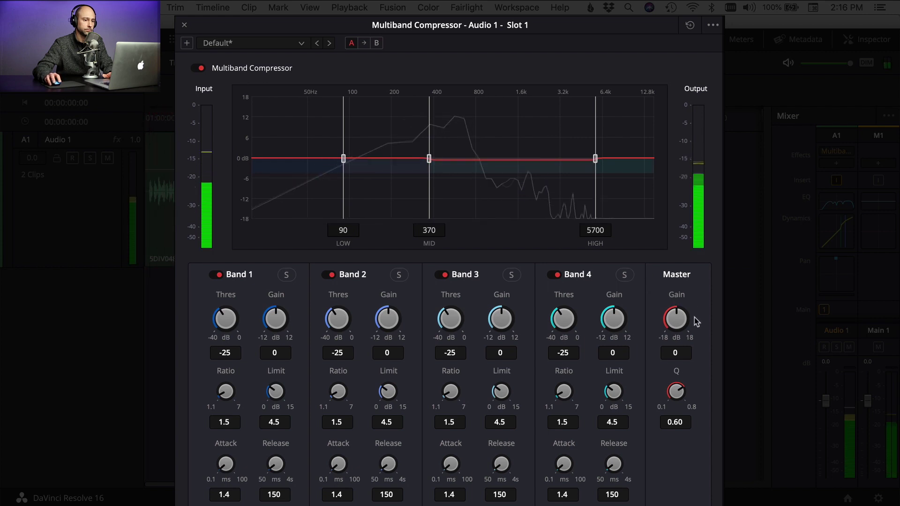
{"action": "left_click_drag", "start_coordinate": [676, 319], "coordinate": [674, 317]}
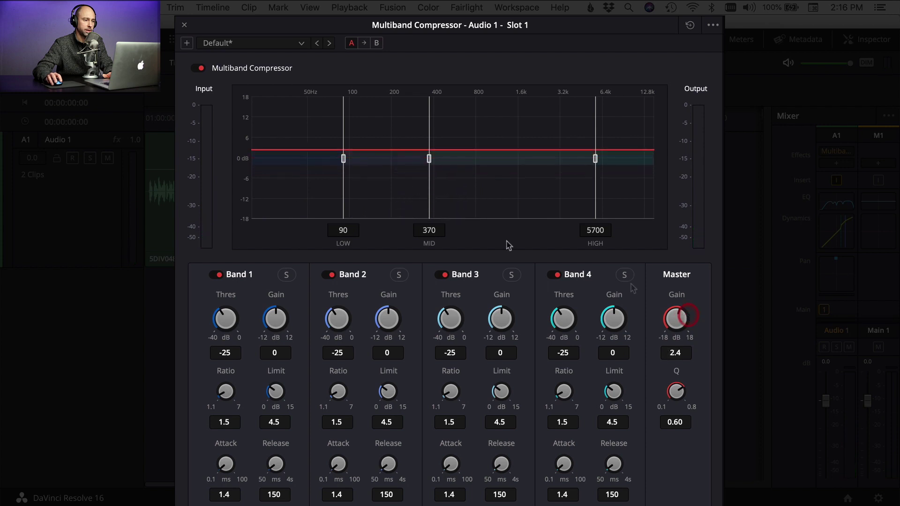
{"action": "left_click", "coordinate": [139, 127]}
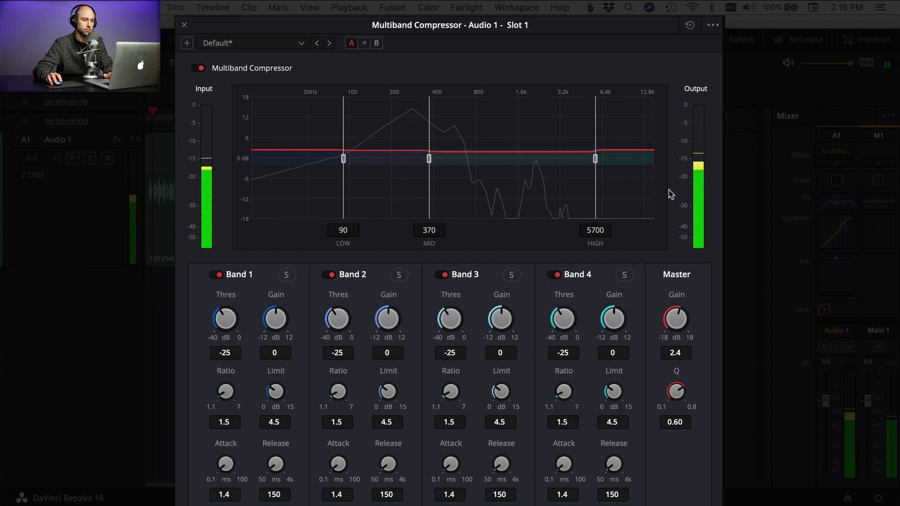
{"action": "left_click_drag", "start_coordinate": [676, 320], "coordinate": [679, 319]}
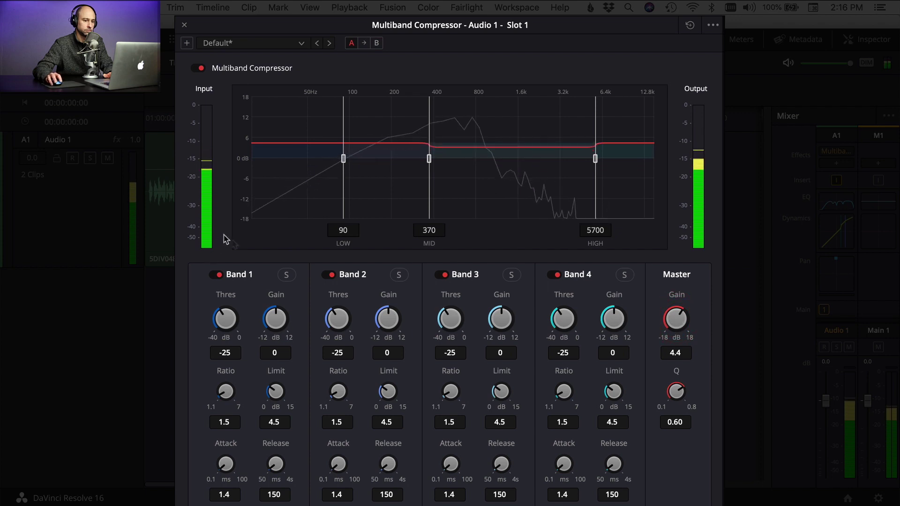
{"action": "left_click_drag", "start_coordinate": [667, 328], "coordinate": [667, 333]}
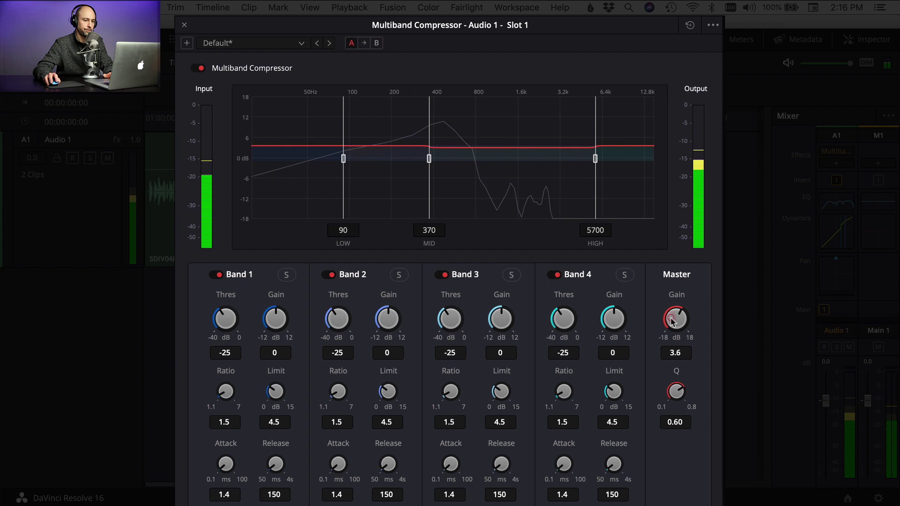
{"action": "key", "text": "space"}
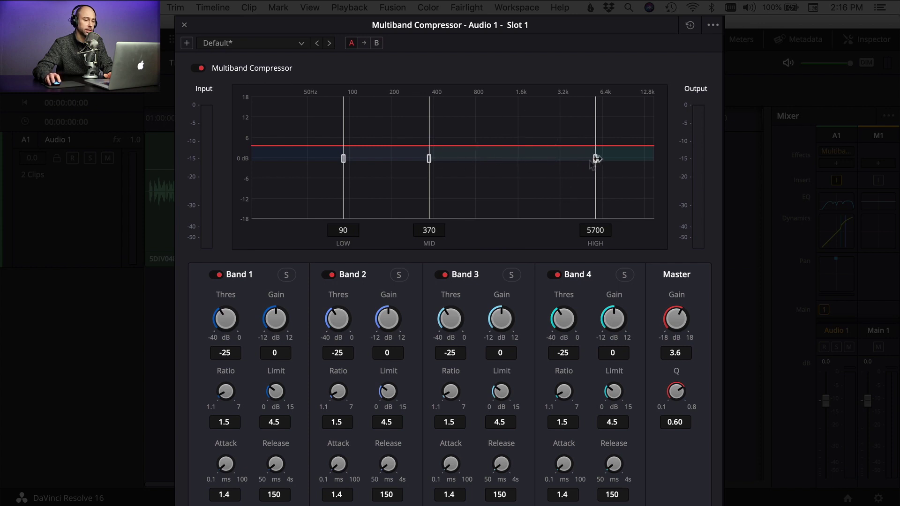
- Move the high crossover to 3942 Hz and compare the compressor bypassed versus active
{"action": "left_click_drag", "start_coordinate": [595, 159], "coordinate": [572, 158]}
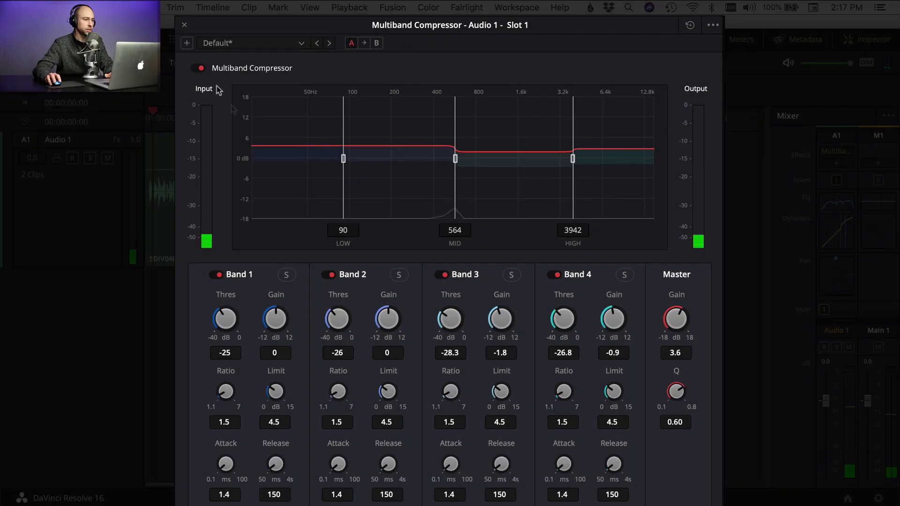
{"action": "left_click", "coordinate": [201, 68]}
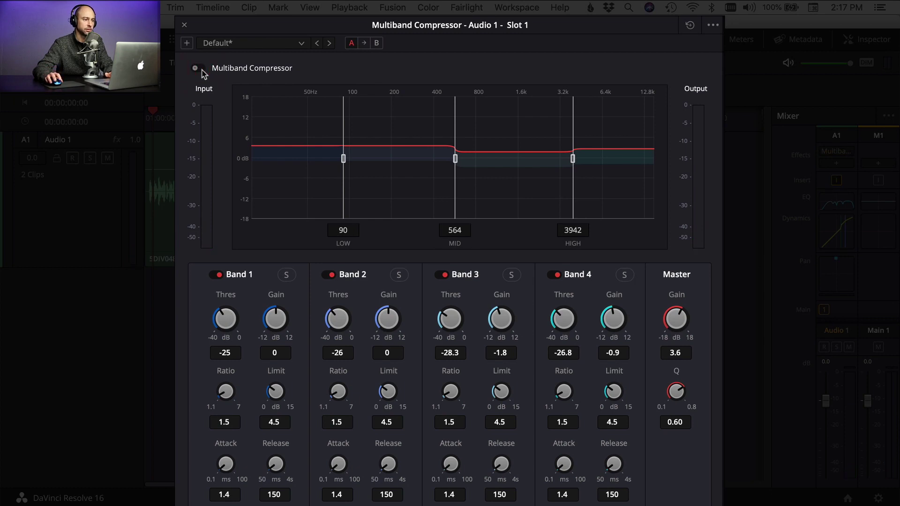
{"action": "key", "text": "space"}
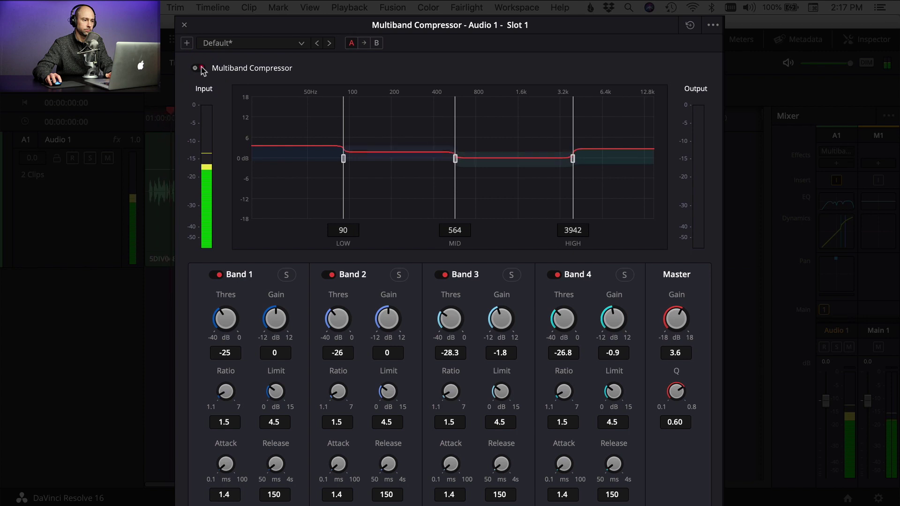
{"action": "left_click", "coordinate": [201, 68]}
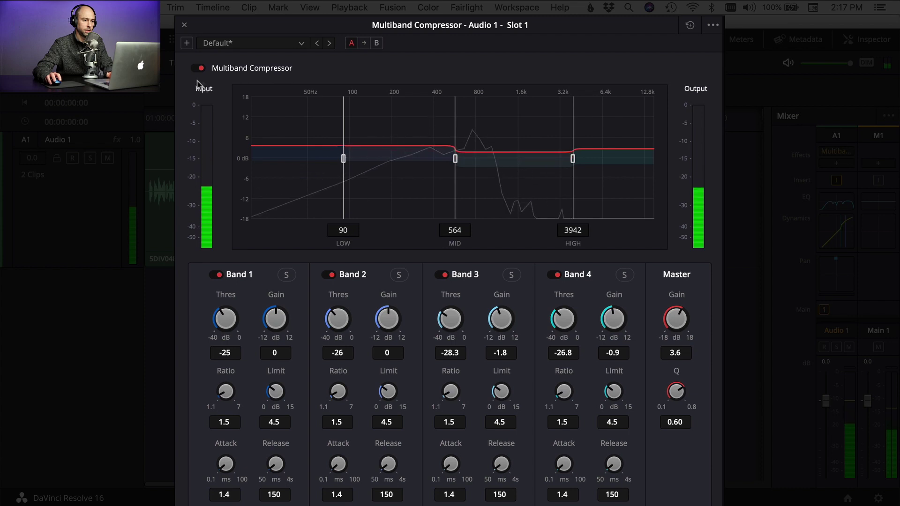
- Insert a De-Esser in Audio 1's second effects slot with the Male ESS preset (4.50k, 81.2)
{"action": "left_click", "coordinate": [184, 25]}
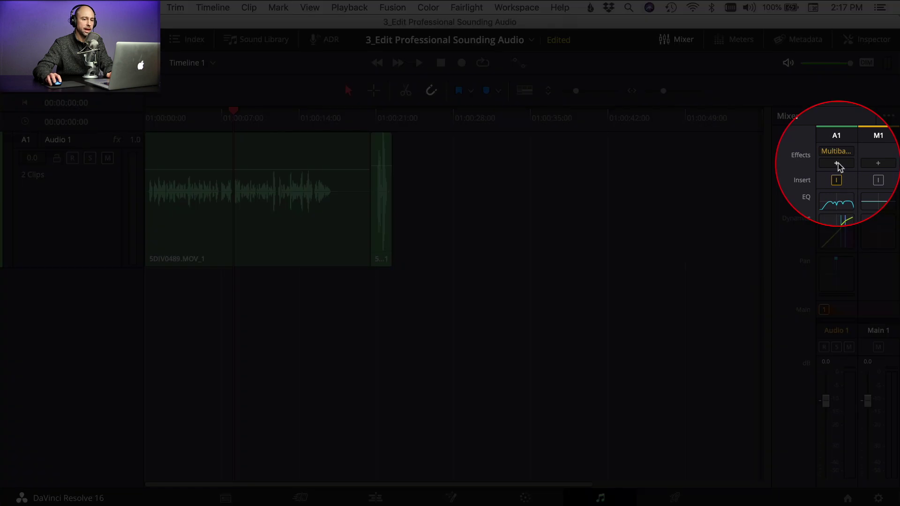
{"action": "left_click", "coordinate": [837, 163]}
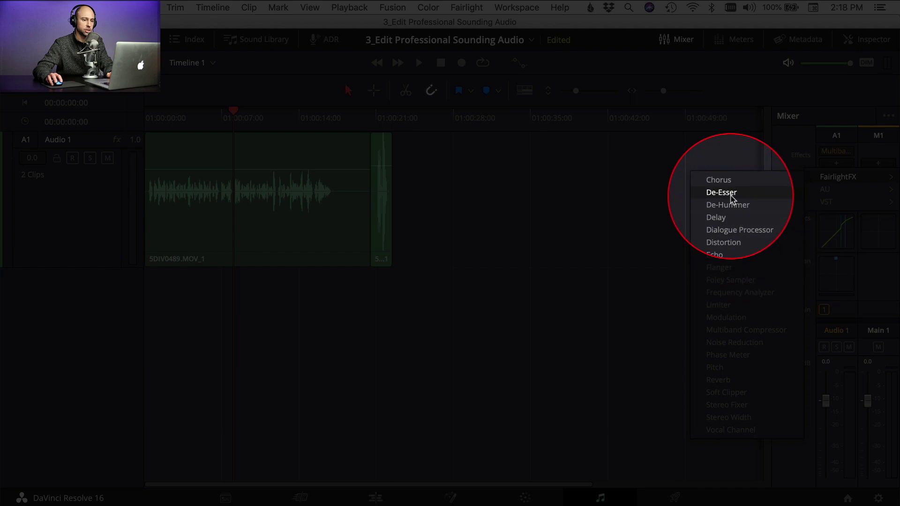
{"action": "left_click", "coordinate": [731, 194]}
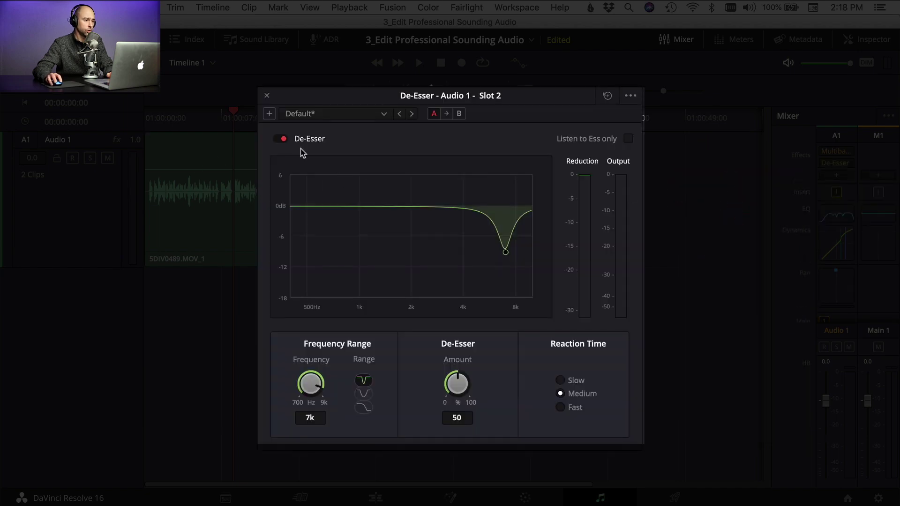
{"action": "left_click", "coordinate": [321, 115]}
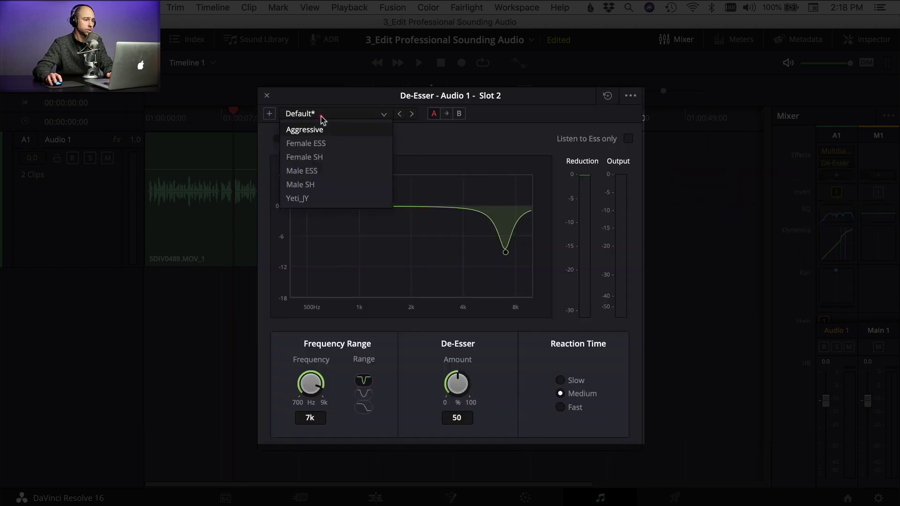
{"action": "left_click", "coordinate": [323, 173]}
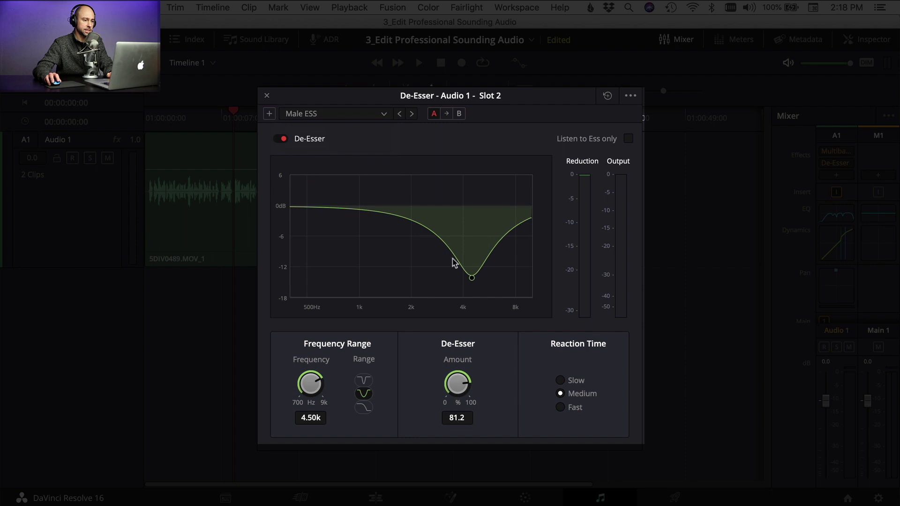
- Set the de-esser to a narrow range, lower its amount to about 63.5, and adjust frequency
{"action": "left_click", "coordinate": [364, 381]}
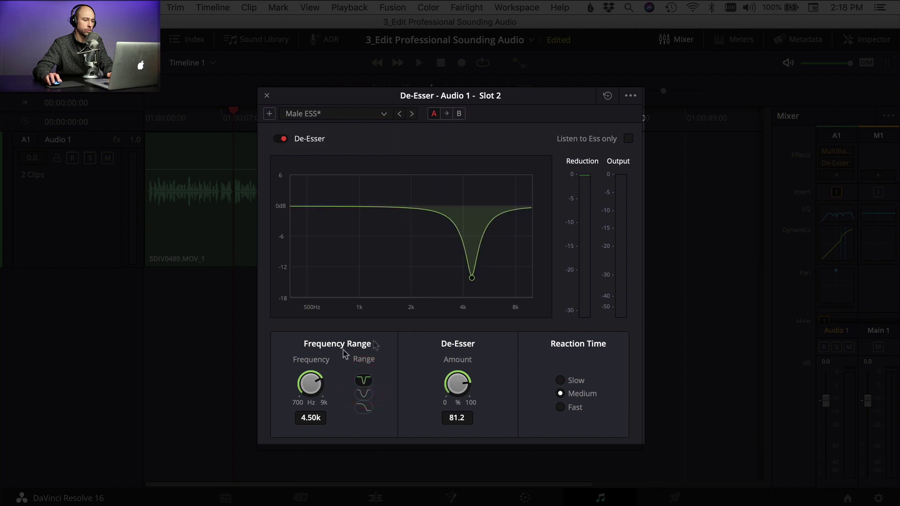
{"action": "left_click_drag", "start_coordinate": [460, 383], "coordinate": [420, 384]}
{"action": "key", "text": "Home"}
{"action": "key", "text": "space"}
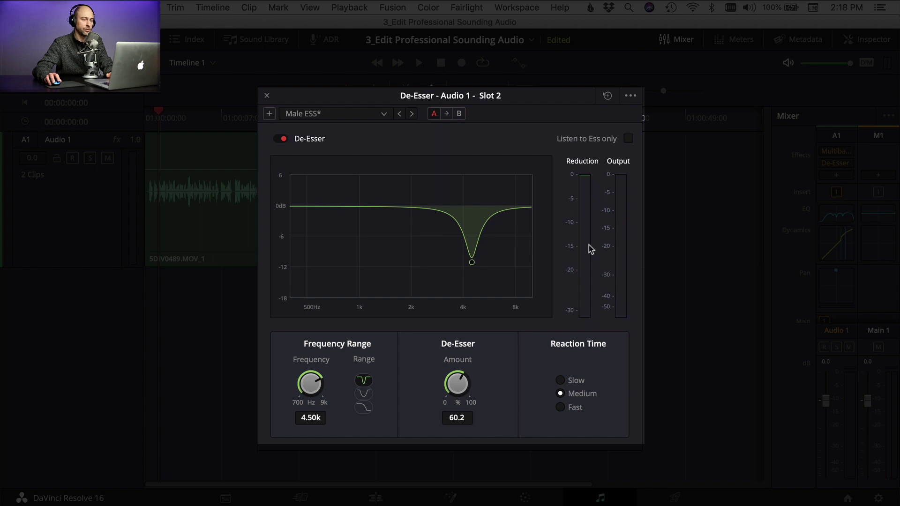
{"action": "key", "text": "space"}
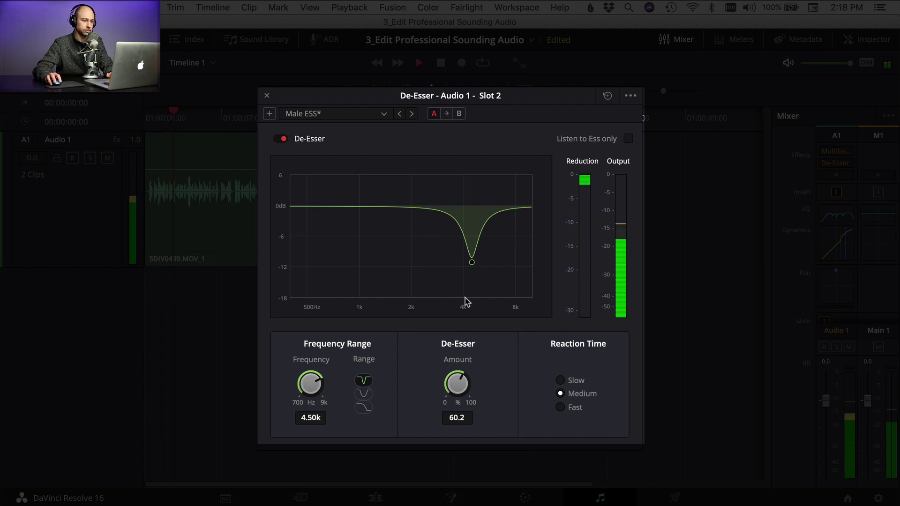
{"action": "mouse_move", "coordinate": [315, 383]}
{"action": "left_mouse_down"}
{"action": "mouse_move", "coordinate": [326, 385]}
{"action": "mouse_move", "coordinate": [309, 383]}
{"action": "left_mouse_up"}
- Audition only the sibilance, settle frequency at 4.36k, re-enable the De-Esser and close it
{"action": "left_click", "coordinate": [628, 139]}
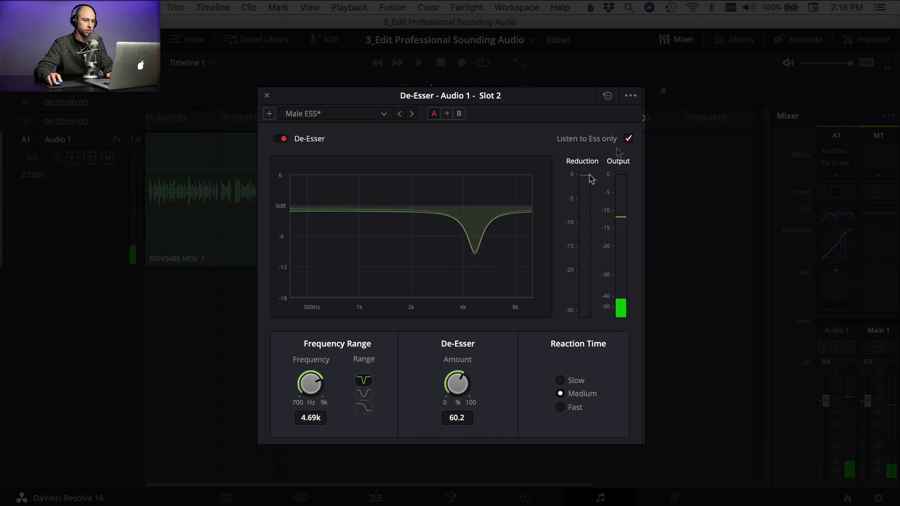
{"action": "key", "text": "space"}
{"action": "left_click", "coordinate": [155, 122]}
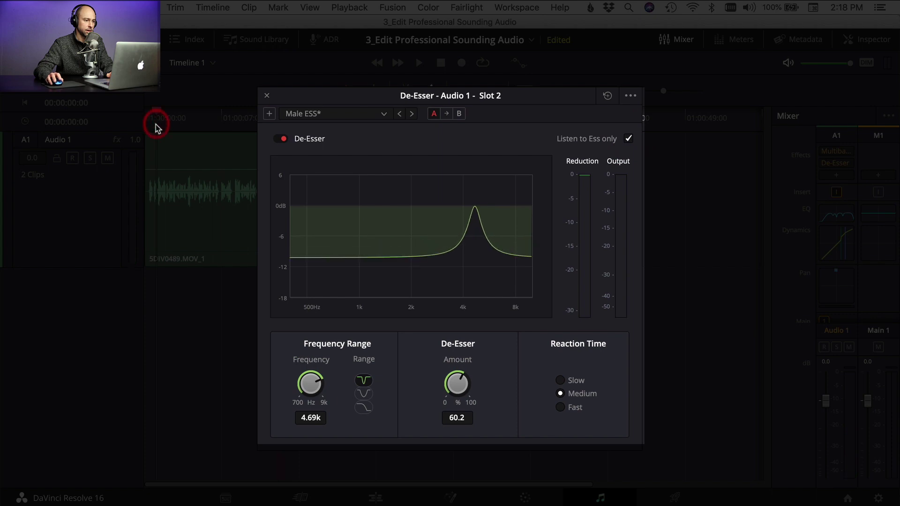
{"action": "key", "text": "space"}
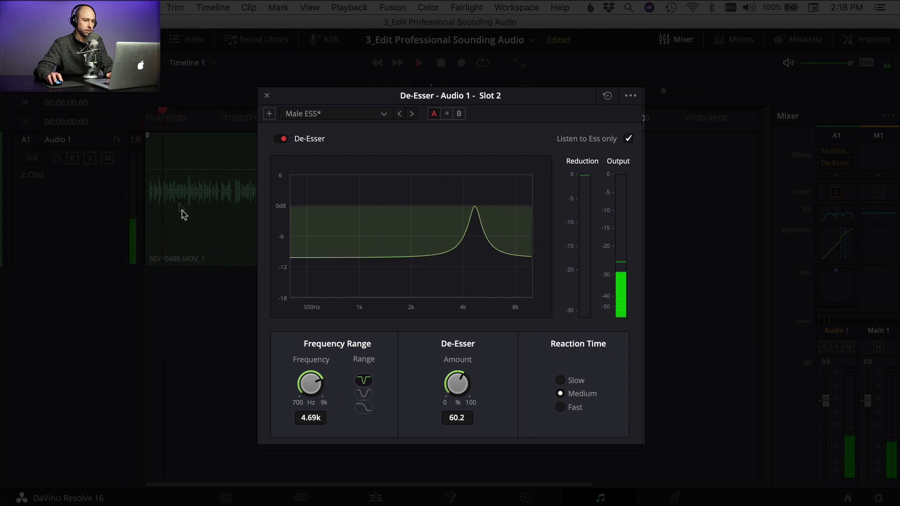
{"action": "left_click_drag", "start_coordinate": [313, 393], "coordinate": [308, 385]}
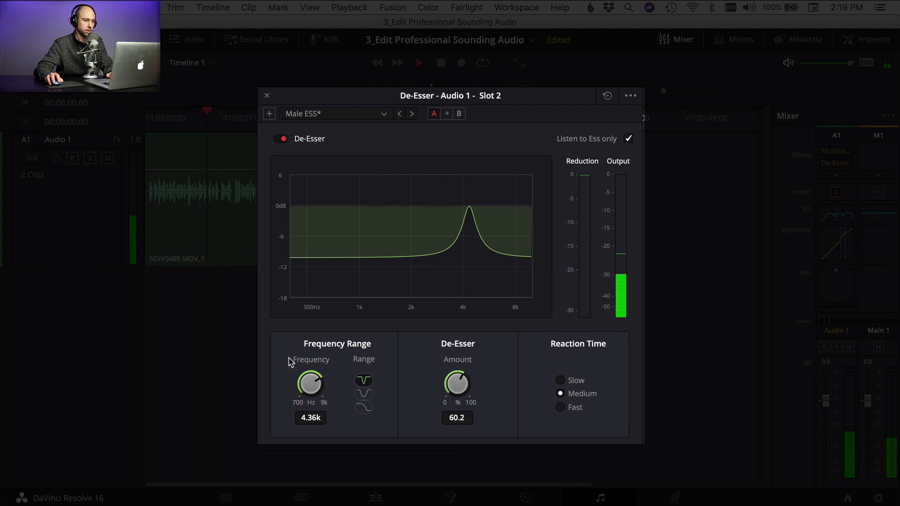
{"action": "left_click", "coordinate": [628, 138]}
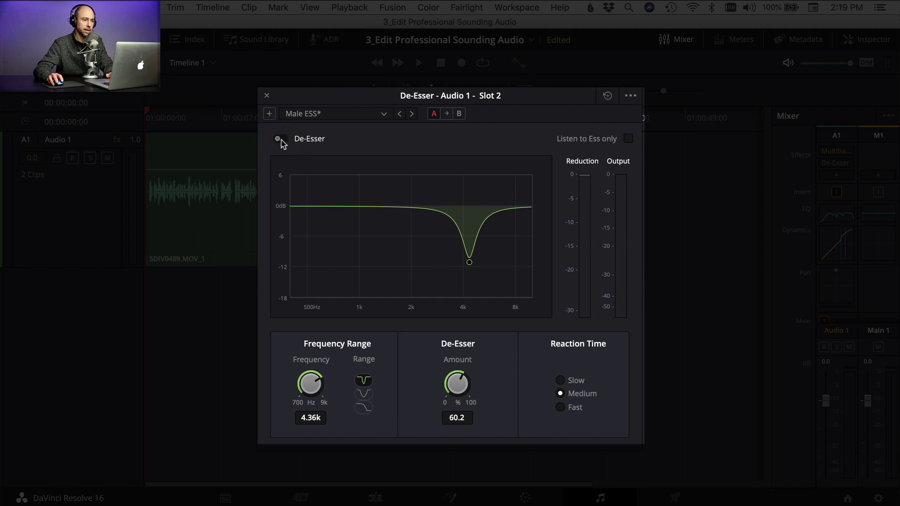
{"action": "key", "text": "space"}
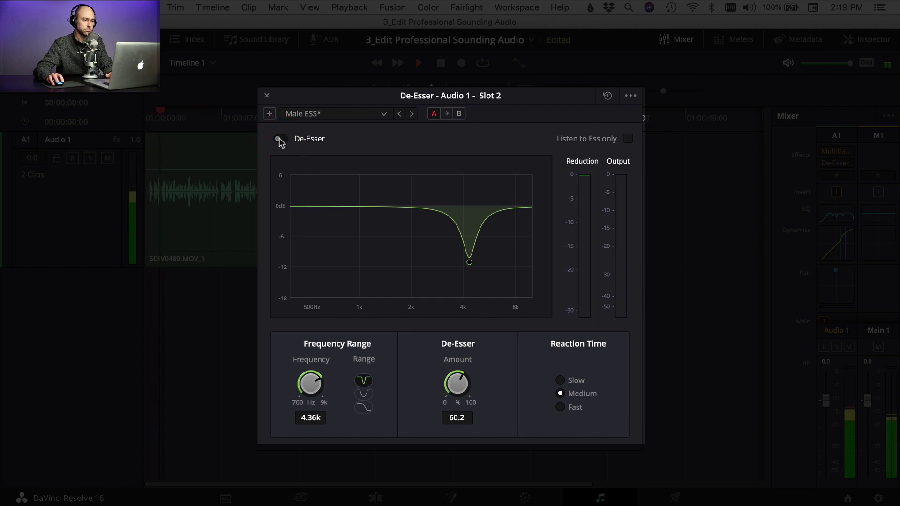
{"action": "left_click", "coordinate": [280, 139]}
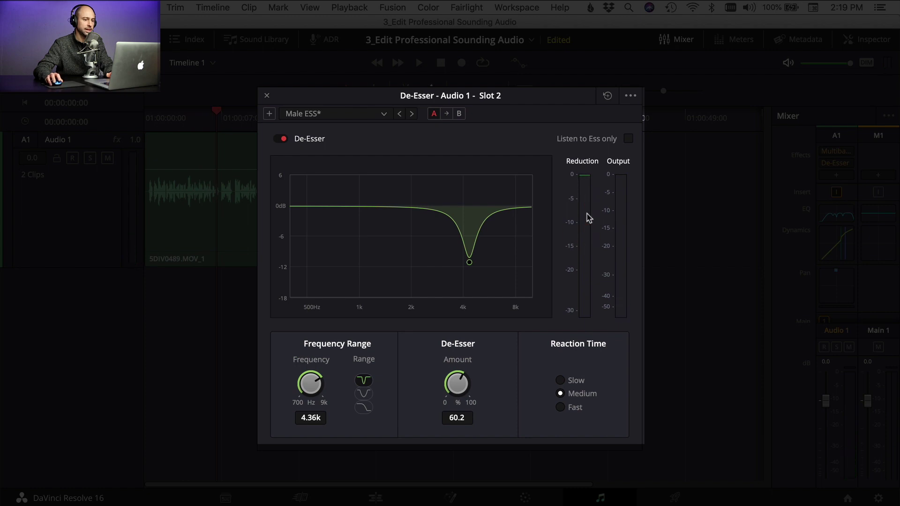
{"action": "left_click", "coordinate": [267, 96]}
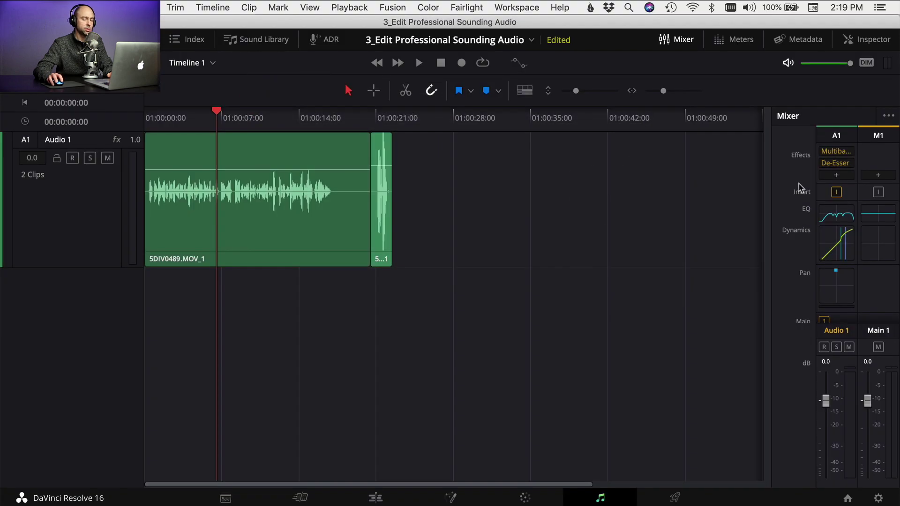
- Add a FairlightFX Dialogue Processor to Audio 1 and load its Male VO preset
{"action": "left_click", "coordinate": [834, 175]}
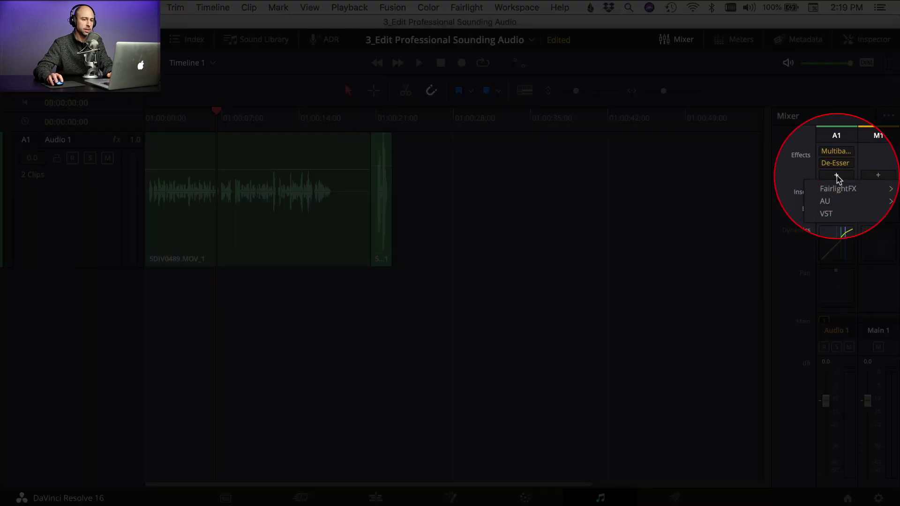
{"action": "mouse_move", "coordinate": [836, 188]}
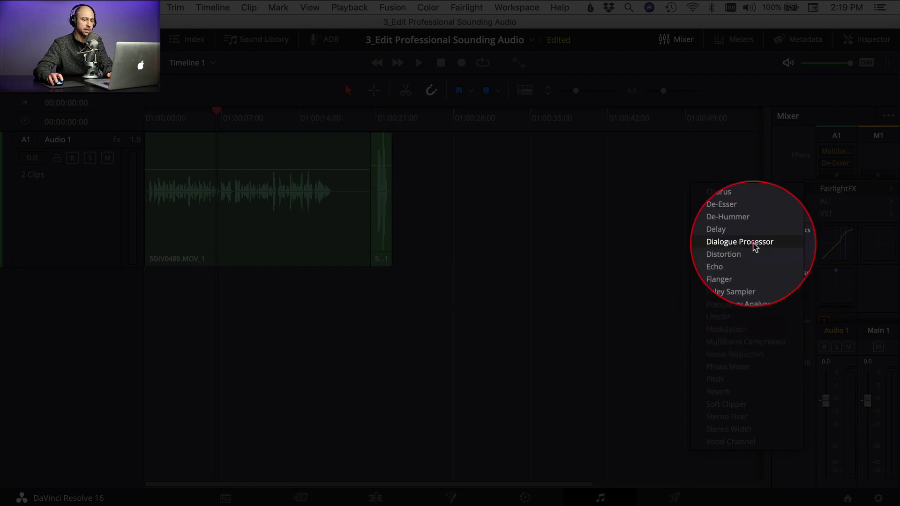
{"action": "left_click", "coordinate": [751, 244]}
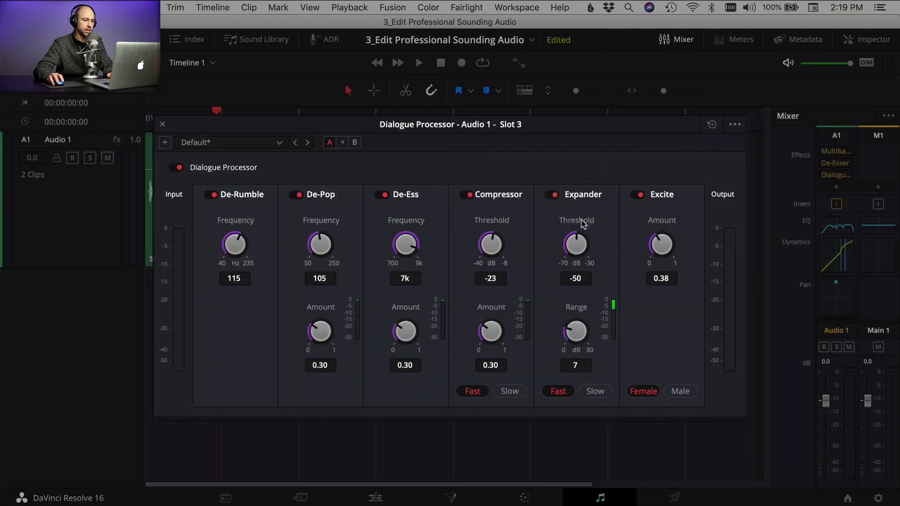
{"action": "left_click", "coordinate": [550, 195]}
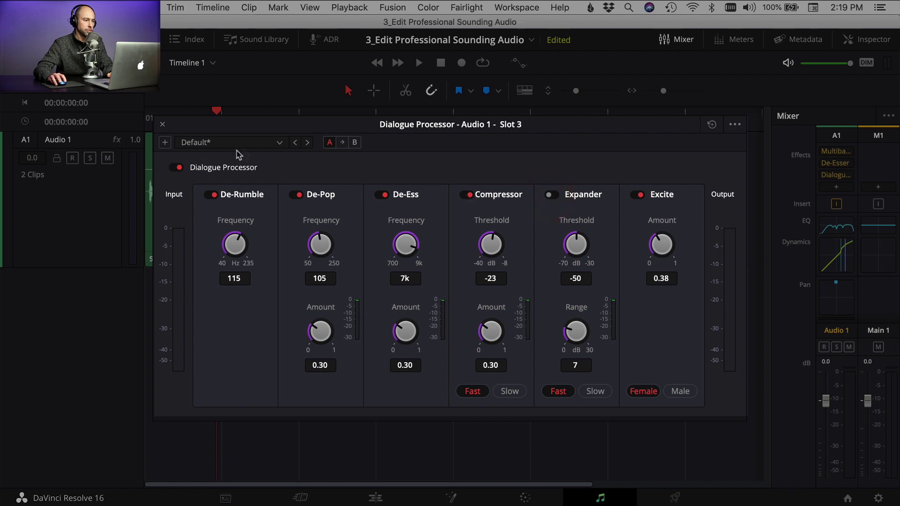
{"action": "left_click", "coordinate": [212, 146]}
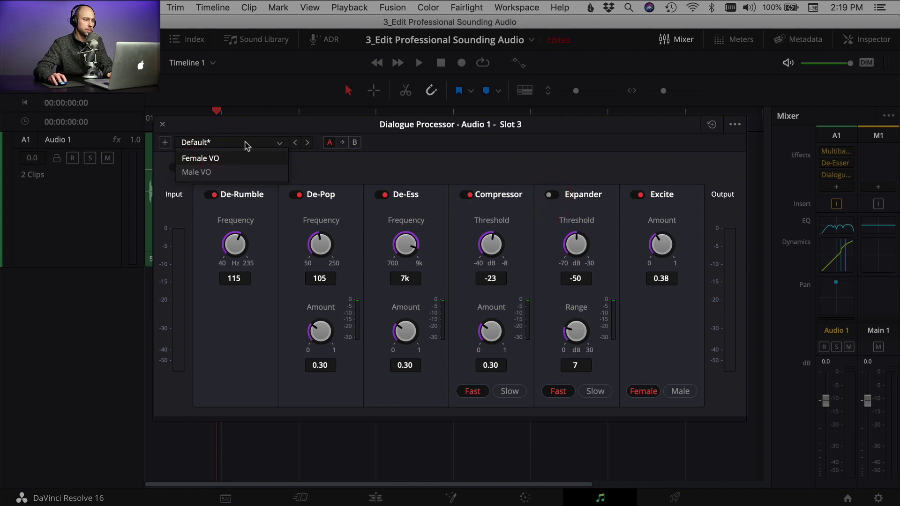
{"action": "left_click", "coordinate": [207, 172]}
- Turn off De-Rumble, De-Pop, De-Ess and Expander, compare bypassed, and lower Excite to 0.05
{"action": "left_click", "coordinate": [211, 196]}
{"action": "left_click", "coordinate": [296, 194]}
{"action": "left_click", "coordinate": [381, 195]}
{"action": "left_click", "coordinate": [554, 195]}
{"action": "left_click_drag", "start_coordinate": [237, 124], "coordinate": [337, 112]}
{"action": "left_click", "coordinate": [279, 154]}
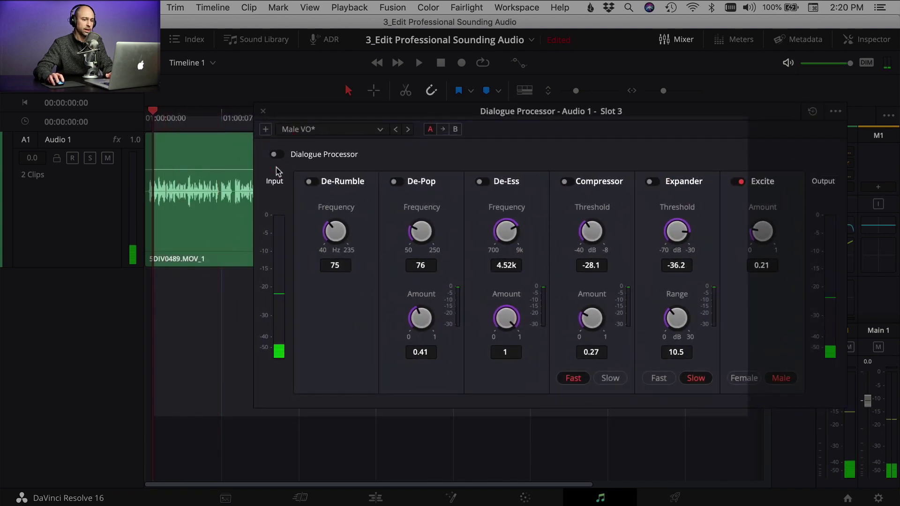
{"action": "key", "text": "space"}
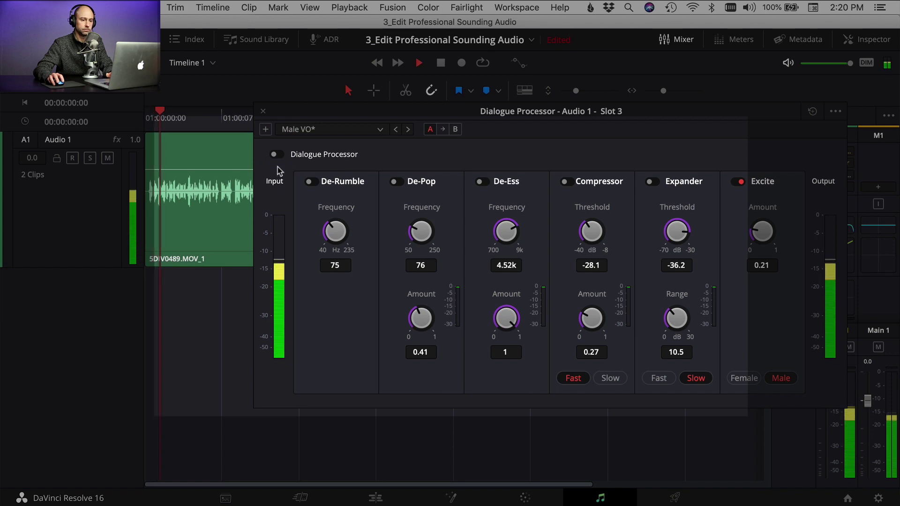
{"action": "left_click", "coordinate": [277, 156]}
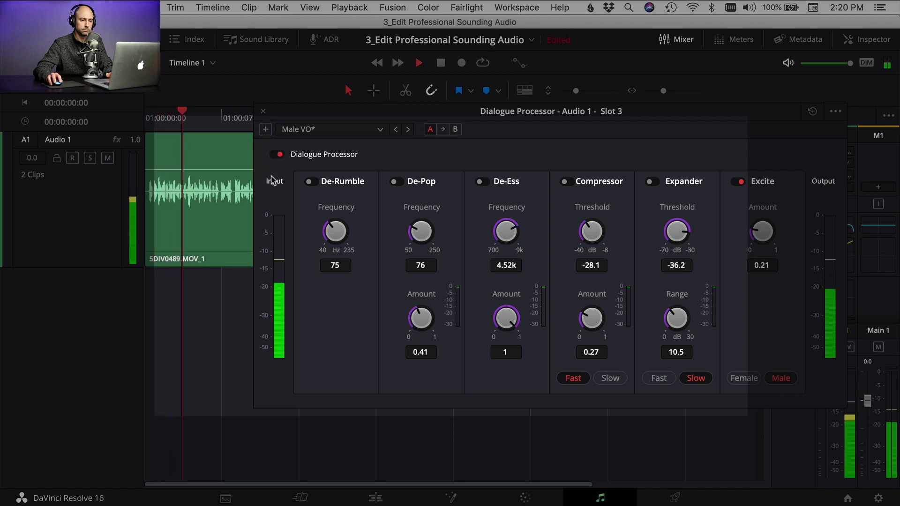
{"action": "left_click_drag", "start_coordinate": [774, 241], "coordinate": [774, 253]}
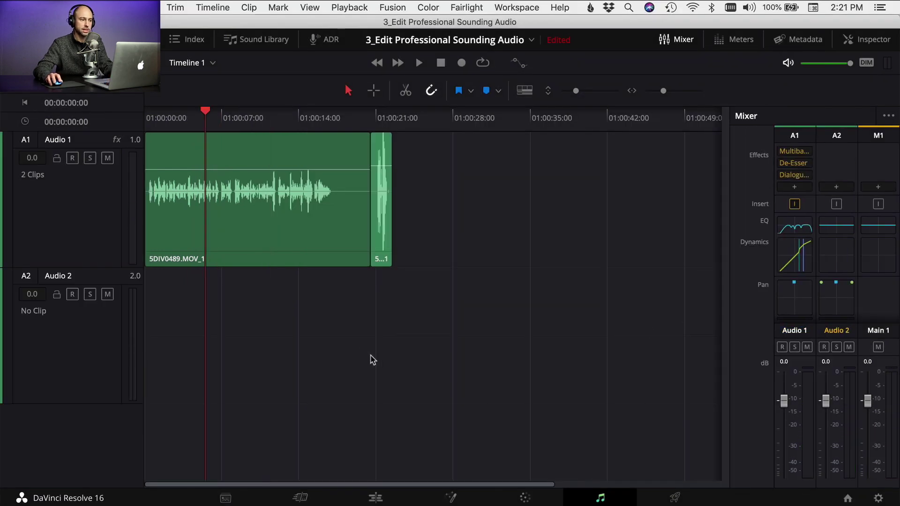
- On the Edit page, drag a copy of the linked dialogue clips onto a new track
{"action": "left_click", "coordinate": [375, 499]}
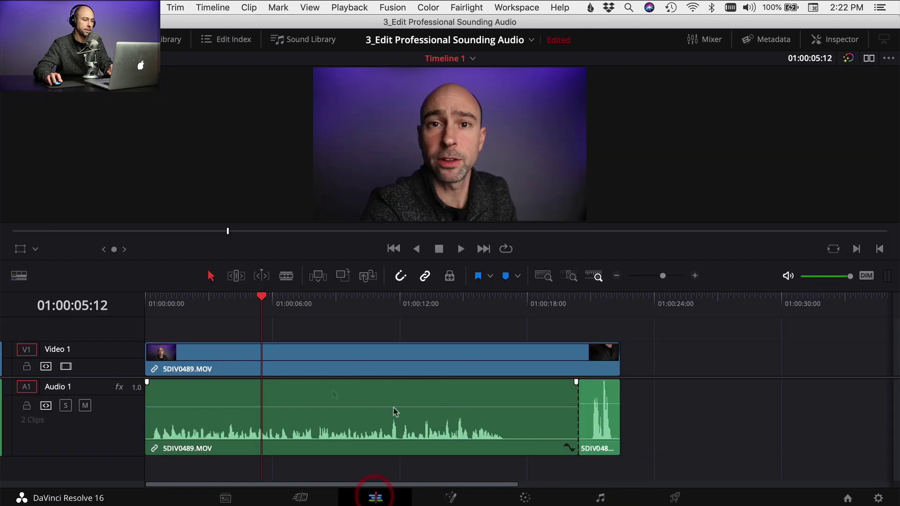
{"action": "left_click", "coordinate": [328, 419]}
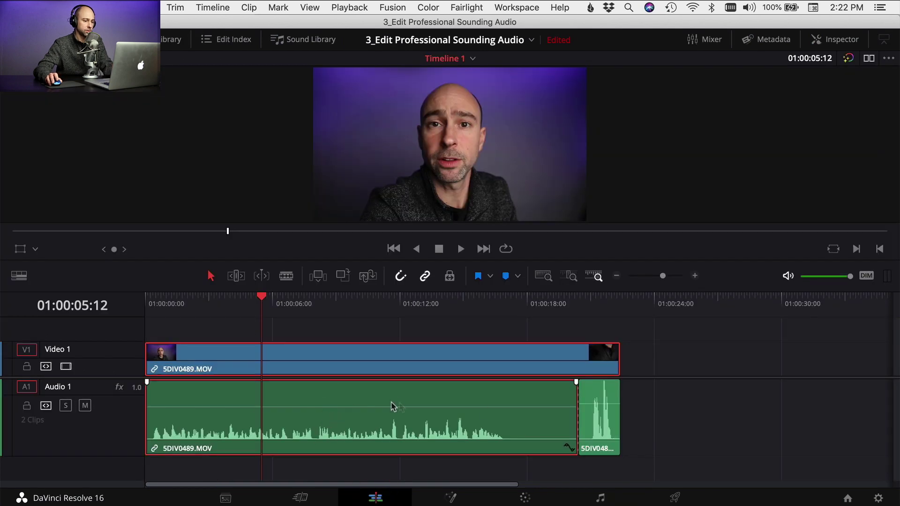
{"action": "left_click_drag", "start_coordinate": [475, 424], "coordinate": [472, 462]}
{"action": "scroll", "coordinate": [182, 428], "scroll_direction": "down", "scroll_amount": 3}
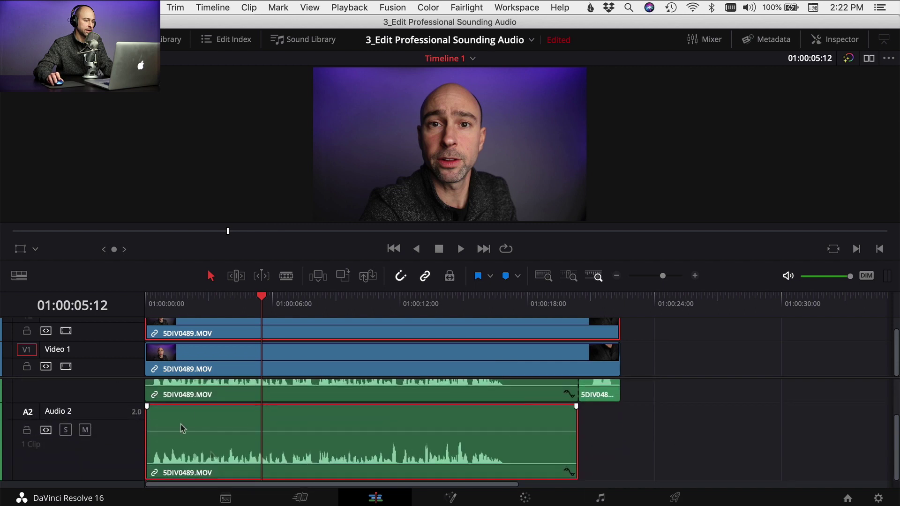
- Back on the Fairlight page, select the Audio 2 track and bring up its track options
{"action": "left_click", "coordinate": [600, 497]}
{"action": "left_click", "coordinate": [97, 283]}
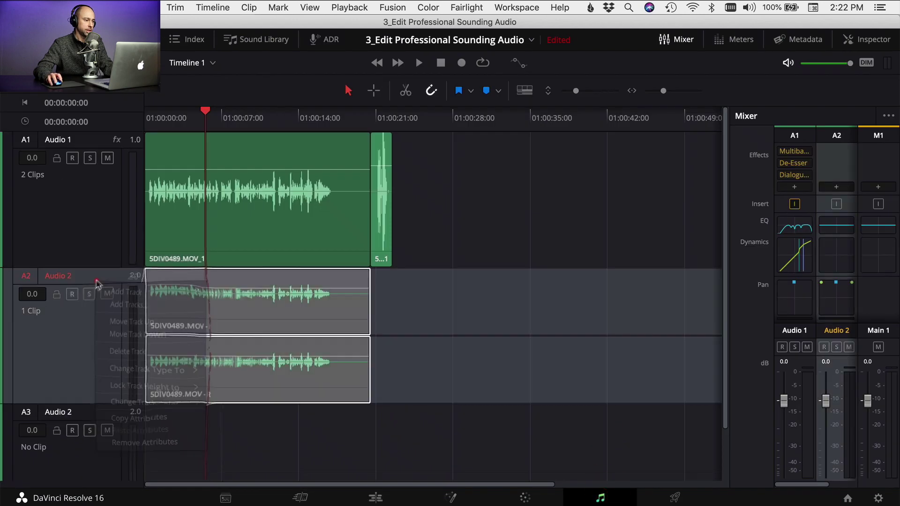
{"action": "right_click", "coordinate": [97, 281]}
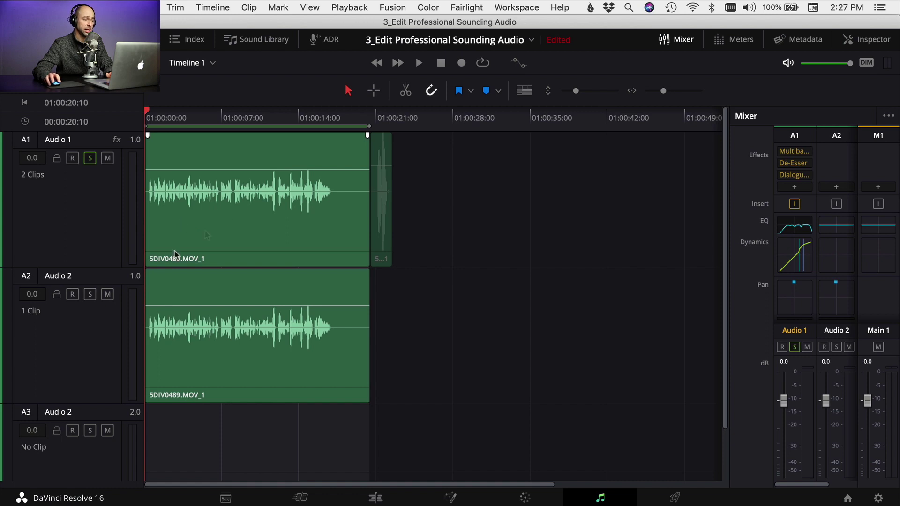
- Unsolo Audio 1, solo the unedited copy, and play it back
{"action": "left_click", "coordinate": [92, 170]}
{"action": "left_click", "coordinate": [90, 158]}
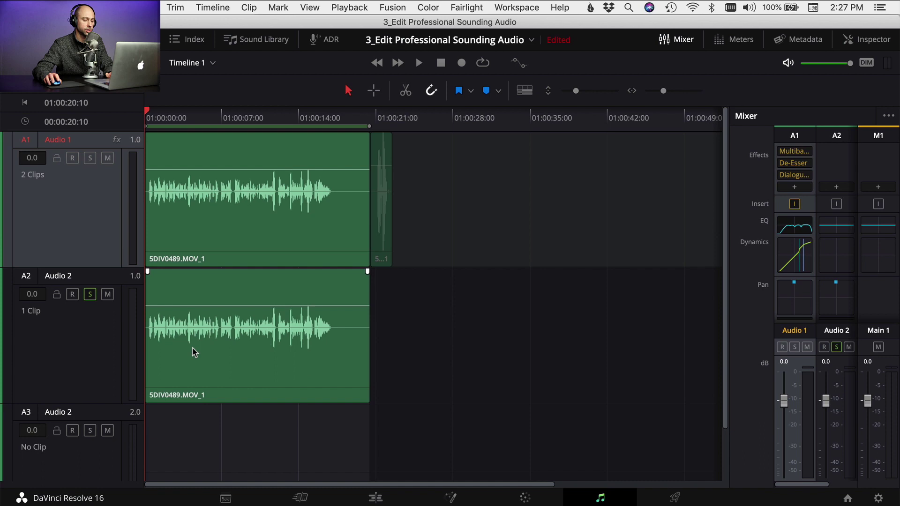
{"action": "key", "text": "space"}
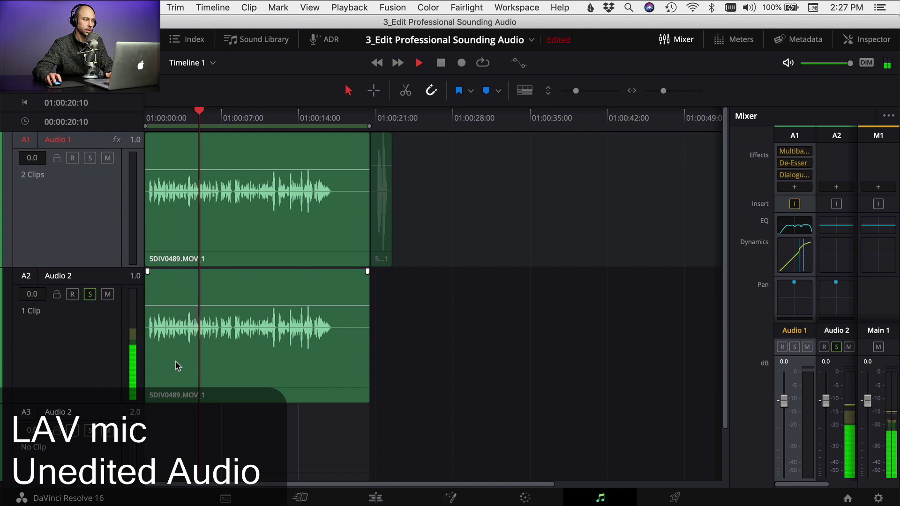
{"action": "key", "text": "space"}
- Solo the processed Audio 1 clip instead and play it from the timeline start
{"action": "left_click", "coordinate": [90, 294]}
{"action": "left_click", "coordinate": [90, 158]}
{"action": "left_click", "coordinate": [147, 119]}
{"action": "key", "text": "space"}
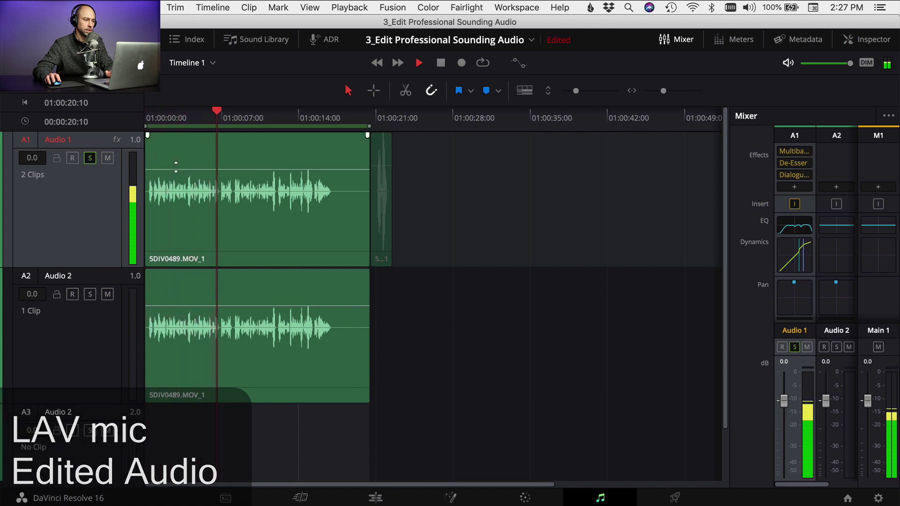
{"action": "key", "text": "space"}
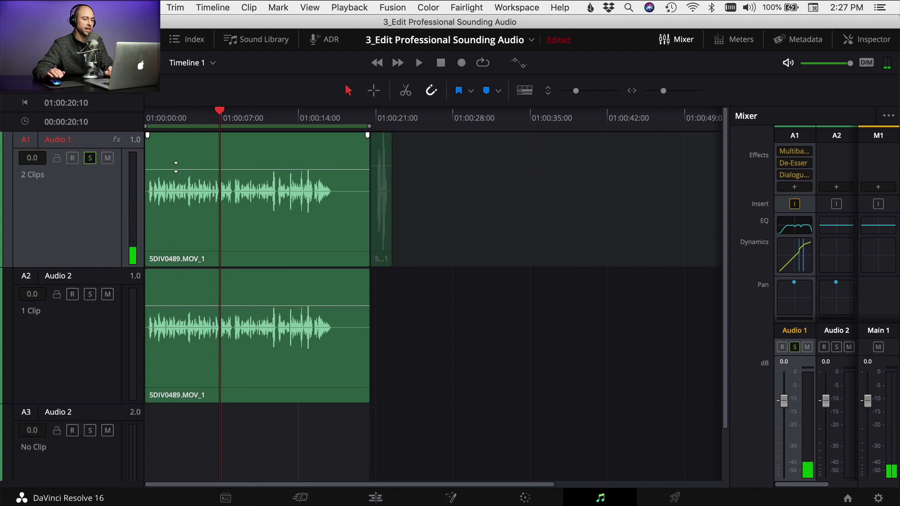